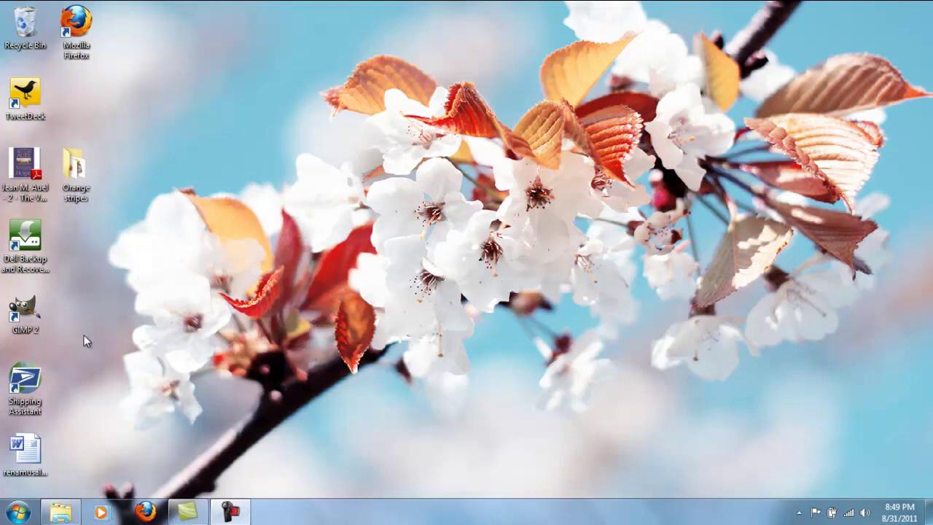
Launch GIMP maximized and open IMG_1977.JPG from Desktop > Orange stripes.
double_click(30, 308)
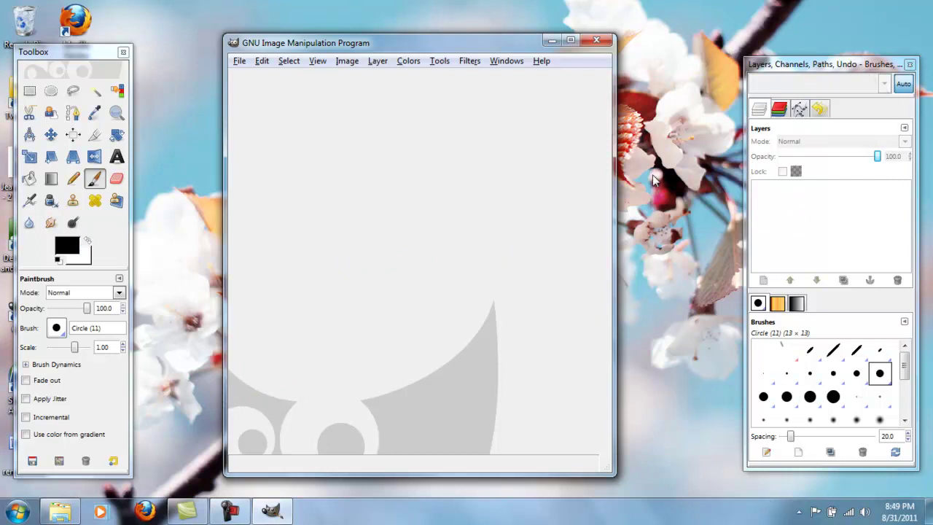
click(573, 42)
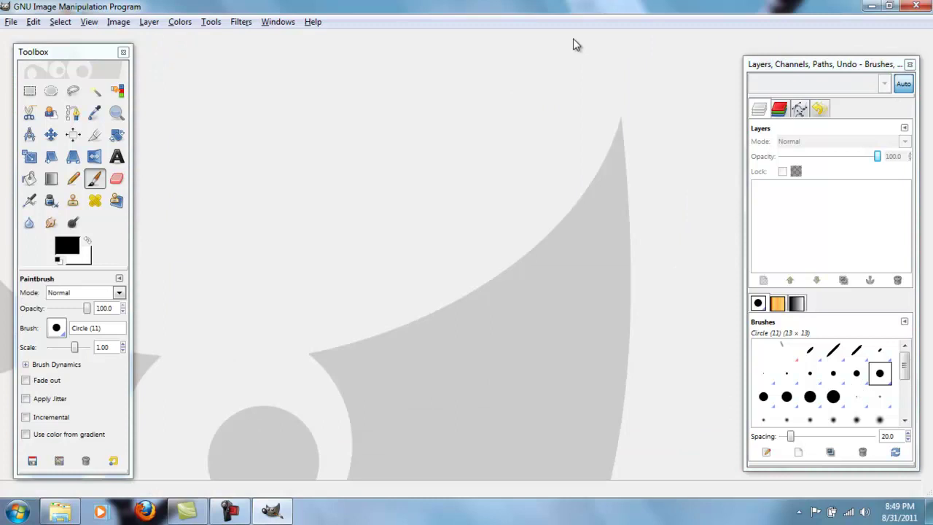
click(11, 23)
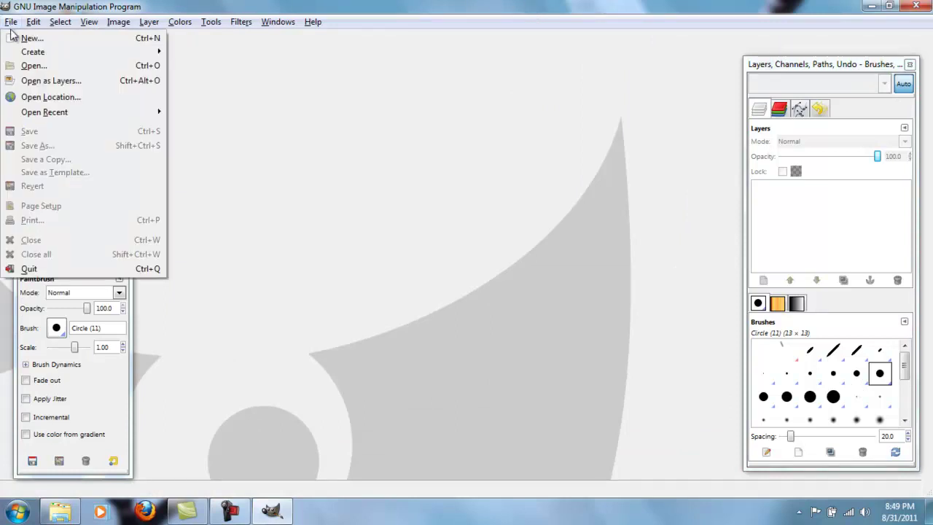
click(93, 64)
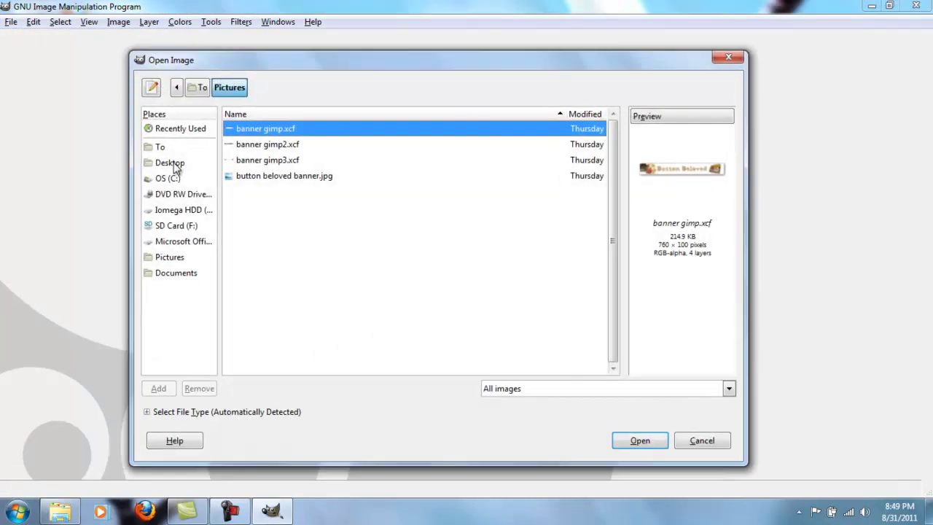
click(176, 163)
double_click(248, 131)
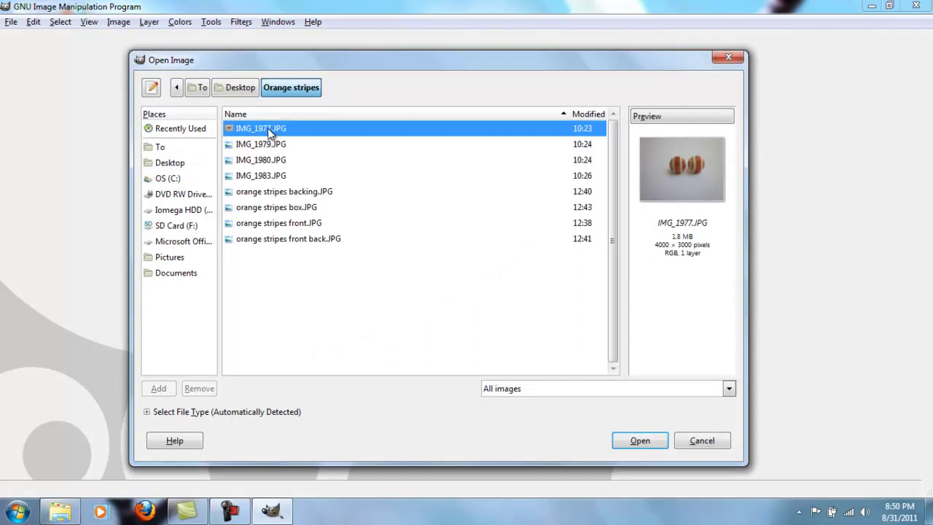
click(640, 442)
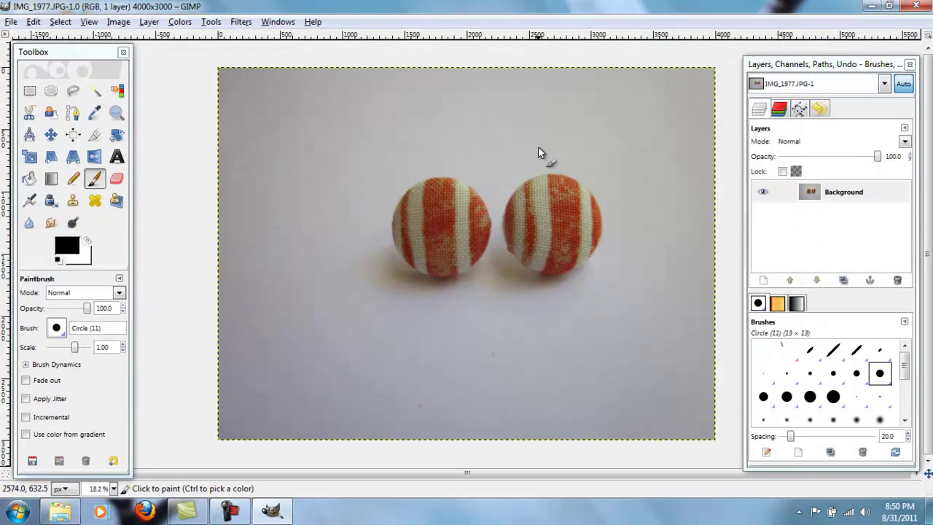
Draw a rectangle selection around the two earrings, leaving out the grey side margins.
click(82, 55)
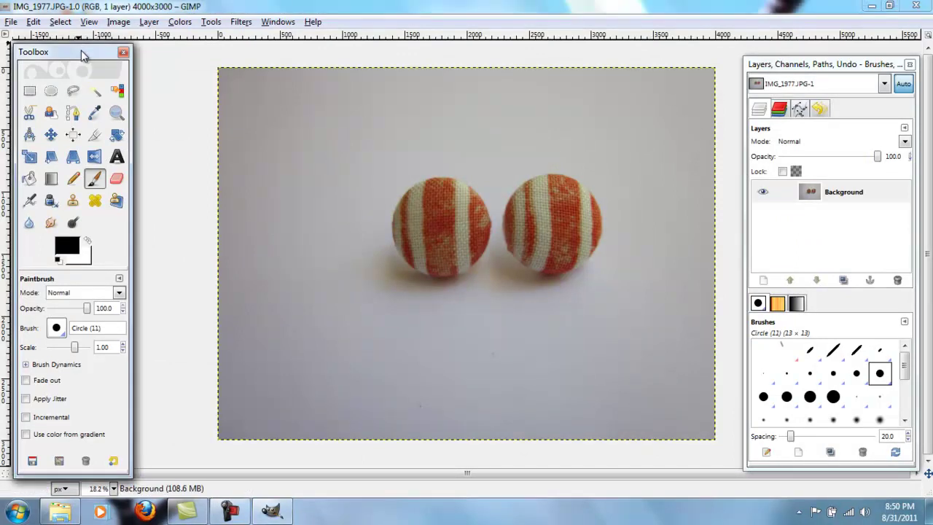
drag(80, 51, 77, 45)
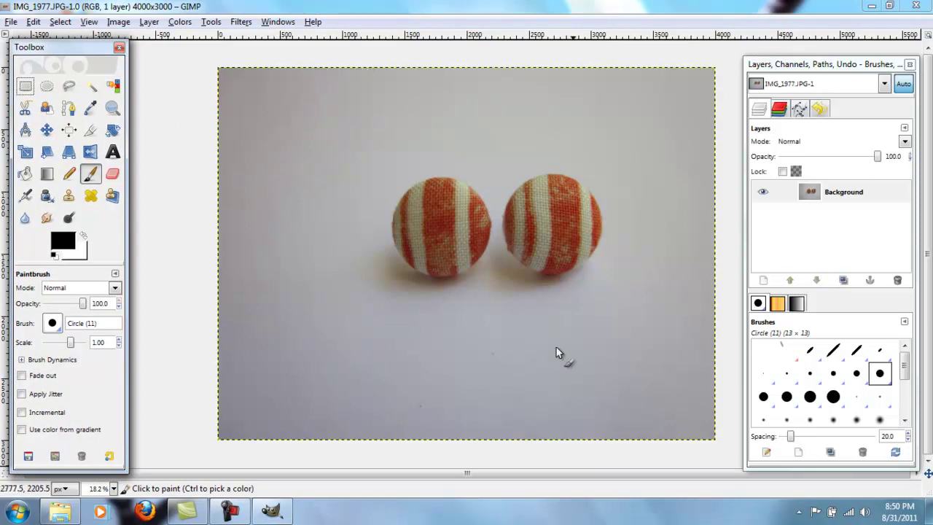
click(27, 88)
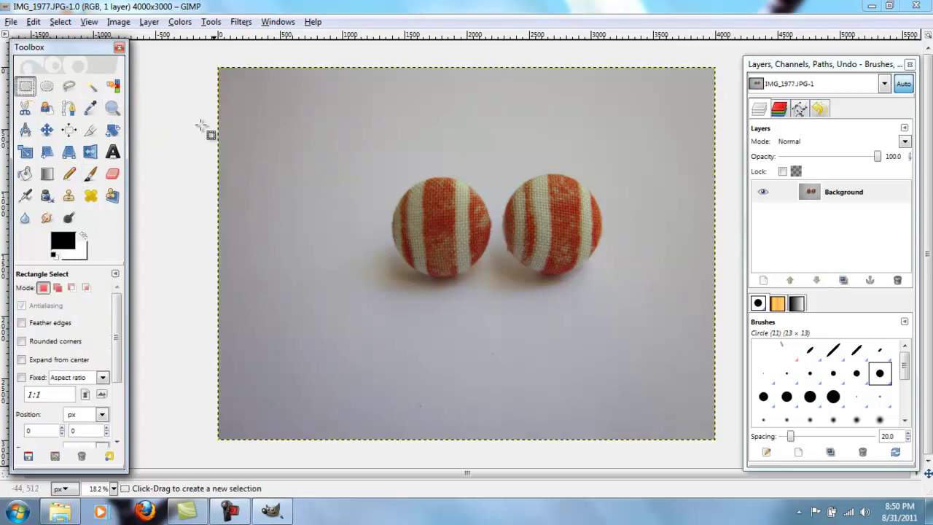
drag(280, 102, 714, 443)
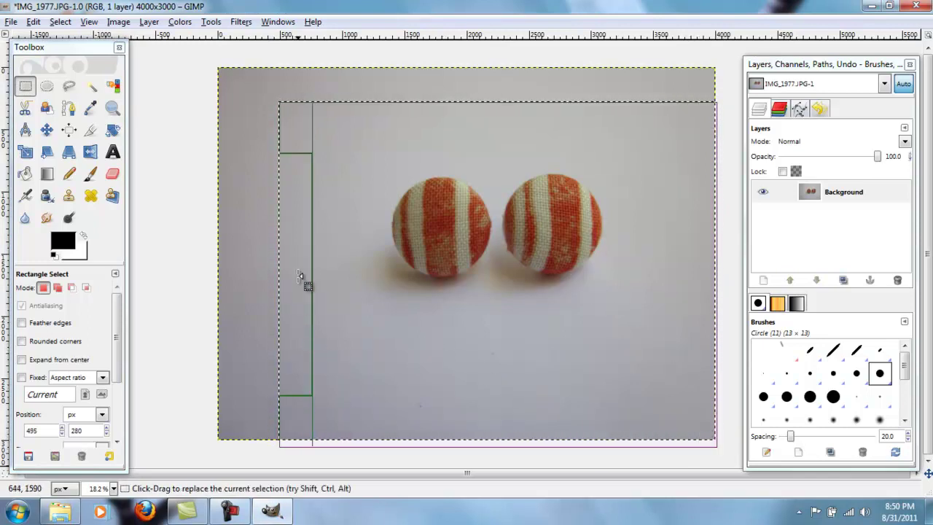
drag(302, 133, 260, 129)
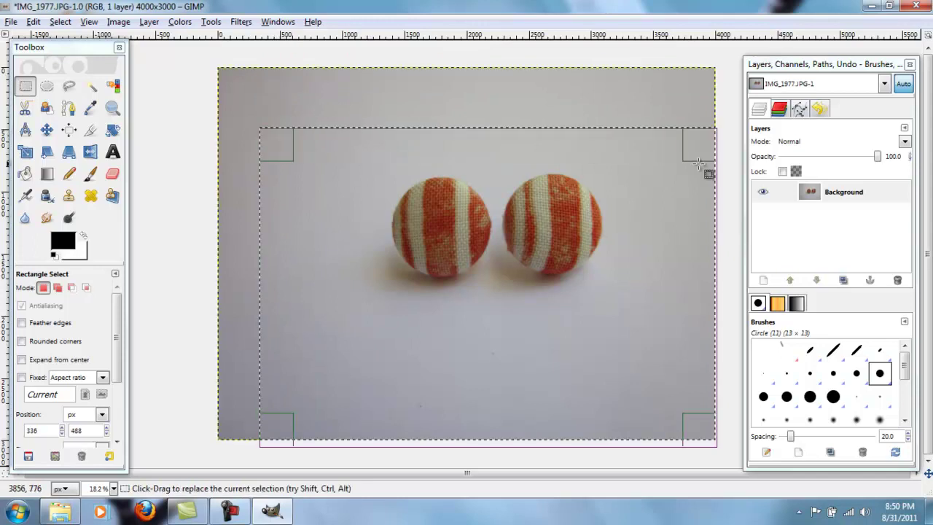
drag(692, 153, 699, 73)
drag(704, 297, 673, 423)
drag(281, 77, 305, 86)
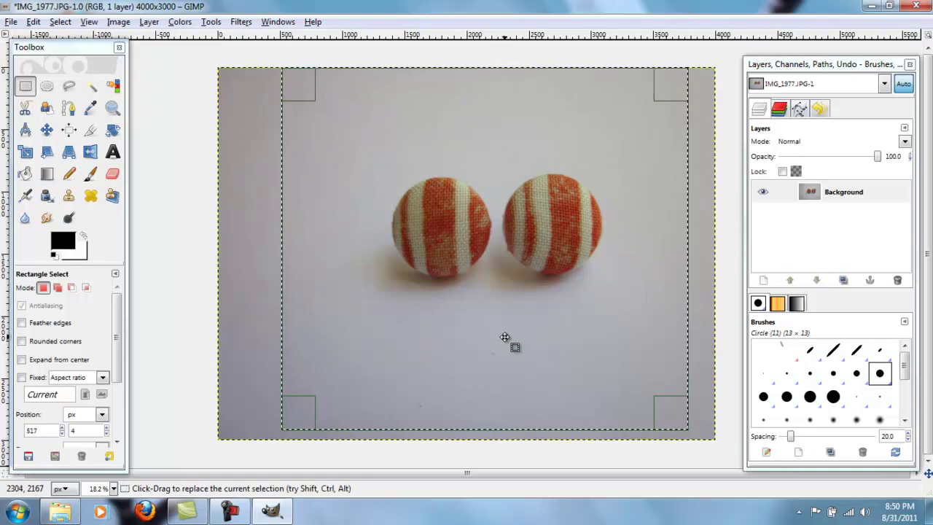
Crop to the selection, reselect and crop again, ending at 3267 × 2832 pixels.
click(119, 21)
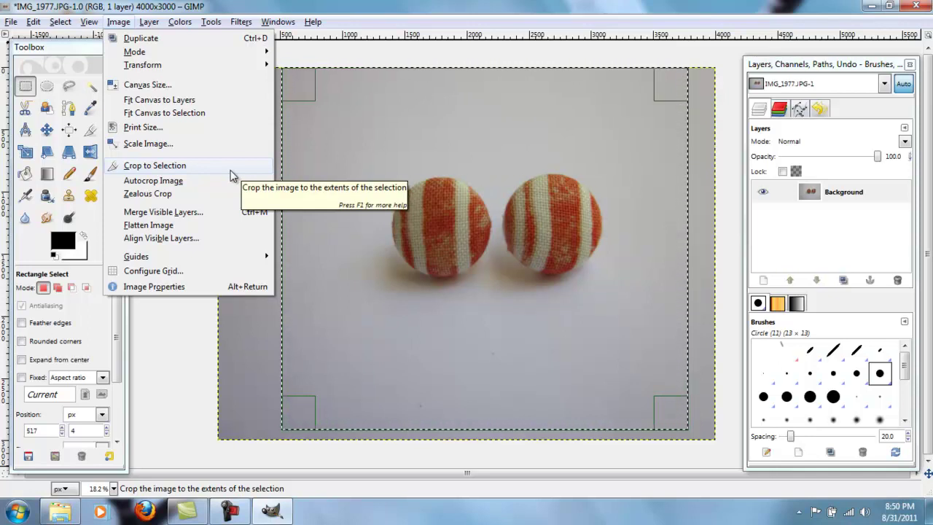
click(154, 165)
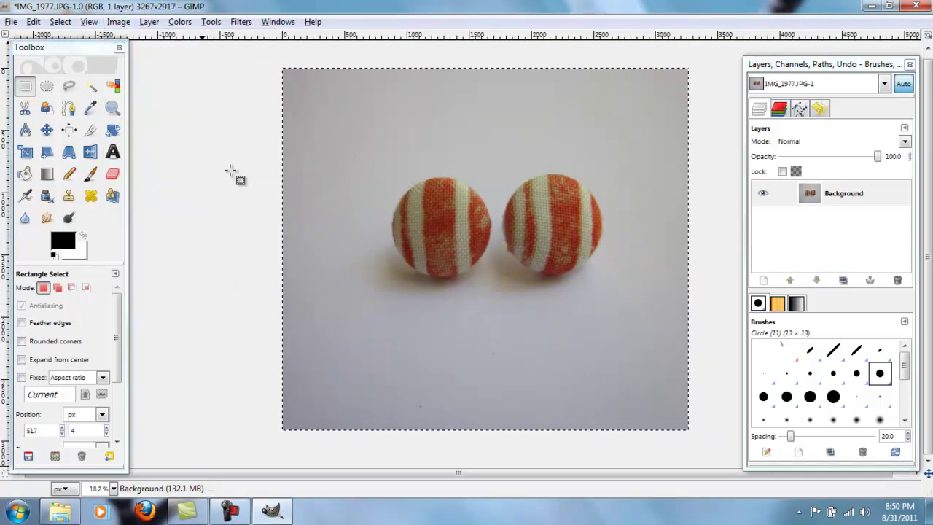
drag(266, 421, 715, 47)
click(118, 21)
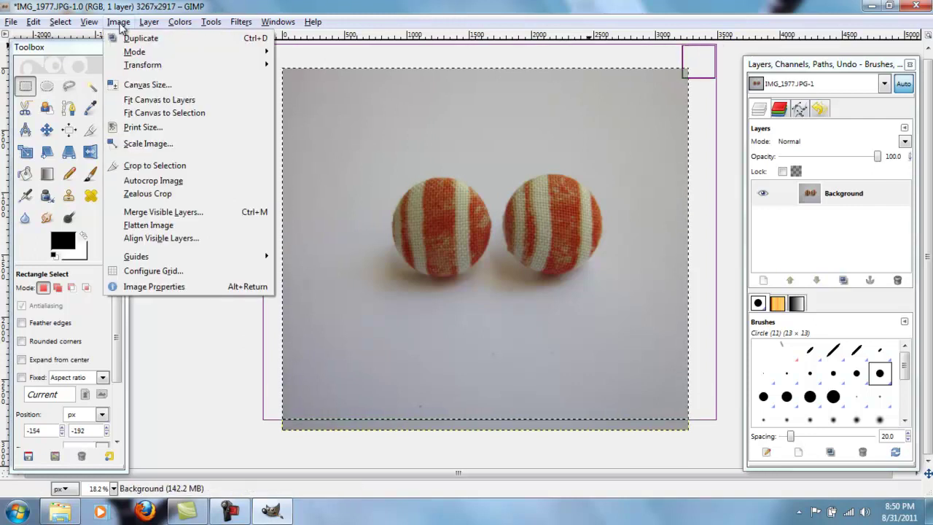
click(171, 169)
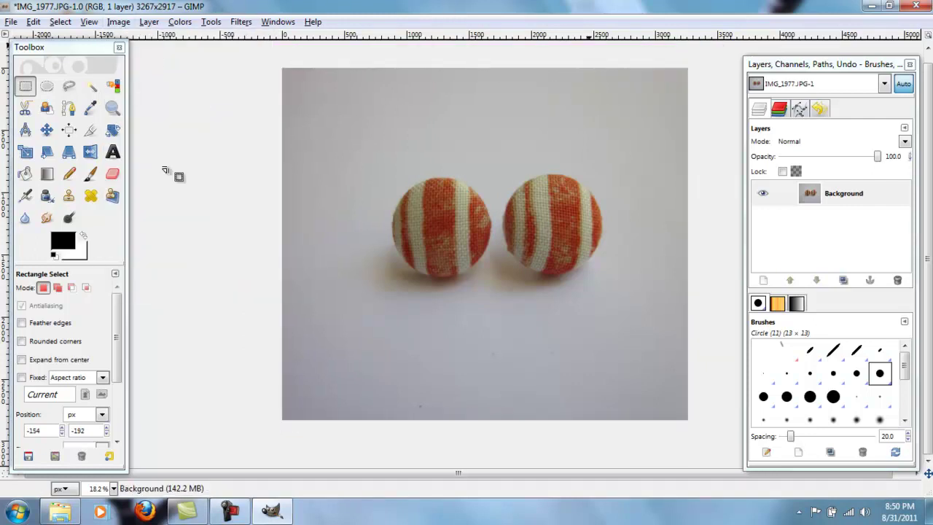
click(124, 24)
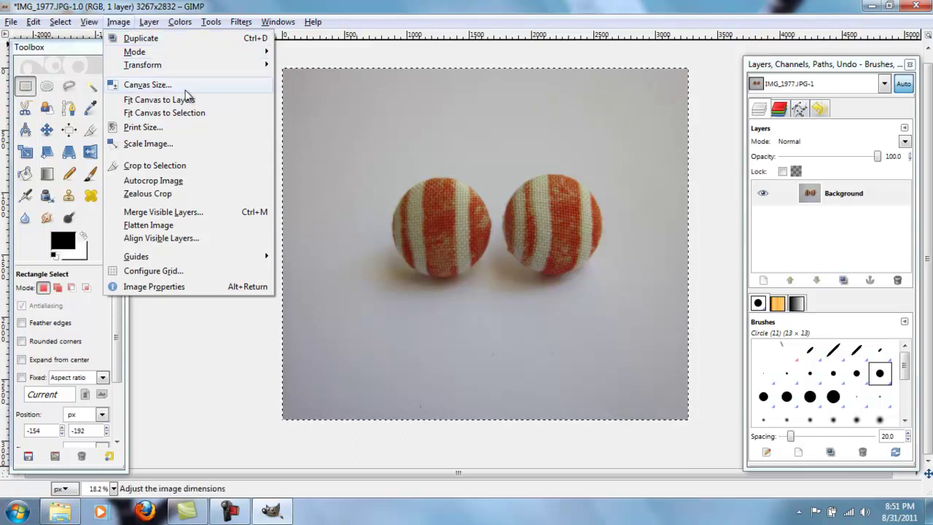
Scale the image to 590 × 511 pixels.
click(205, 143)
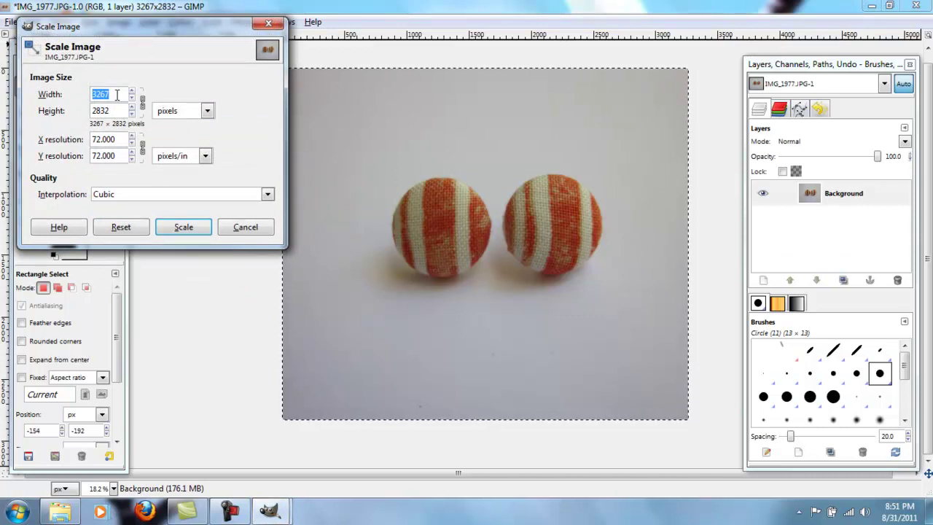
text(590)
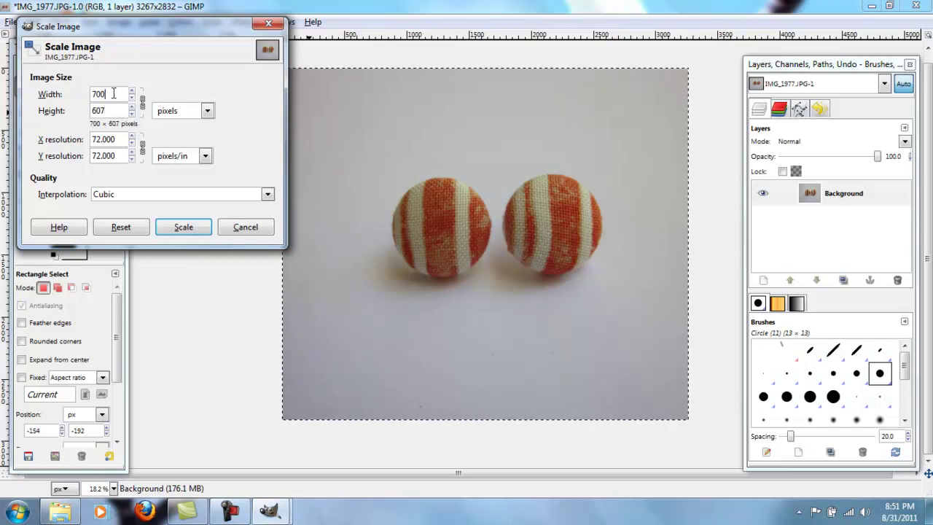
drag(112, 93, 49, 87)
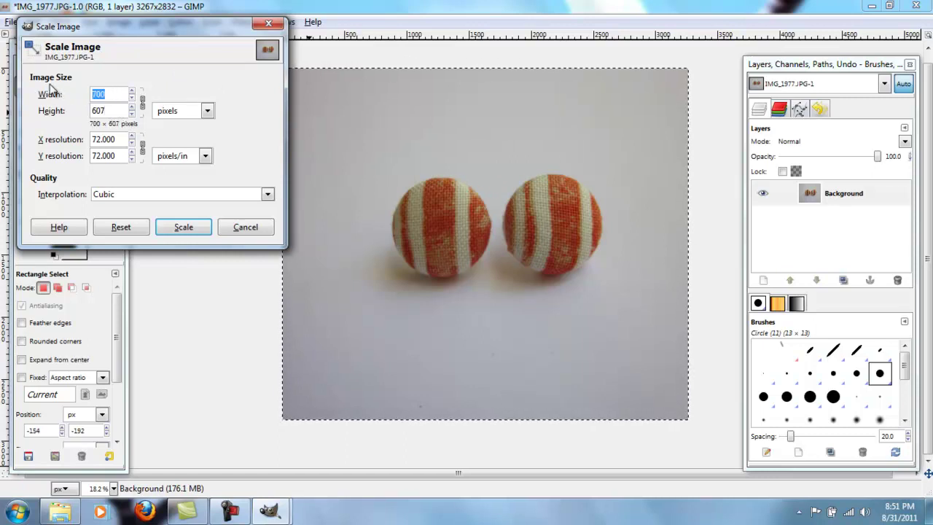
click(102, 113)
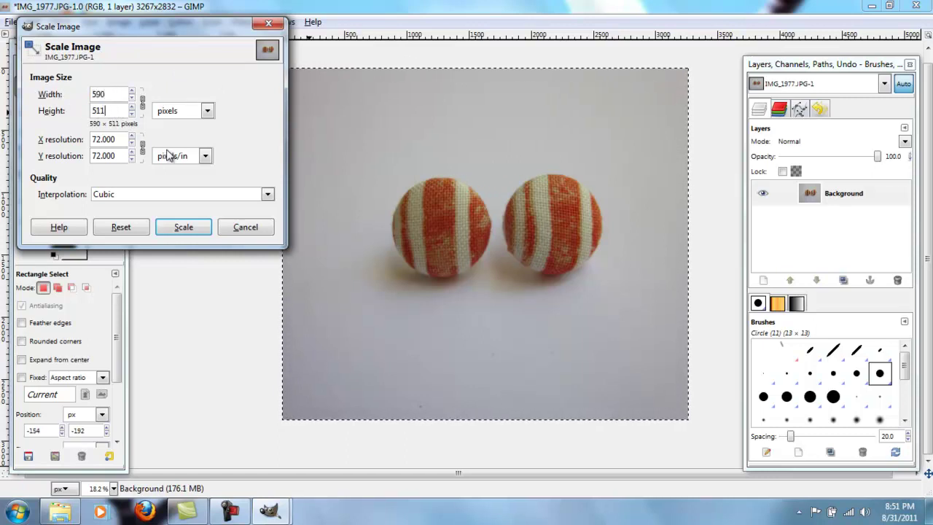
click(184, 228)
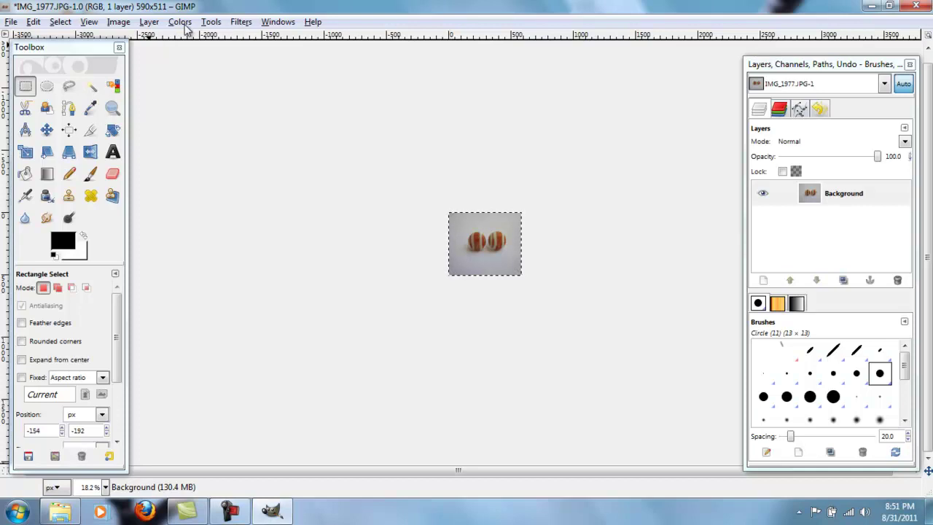
Set the view zoom to 1:1 (100%).
click(89, 23)
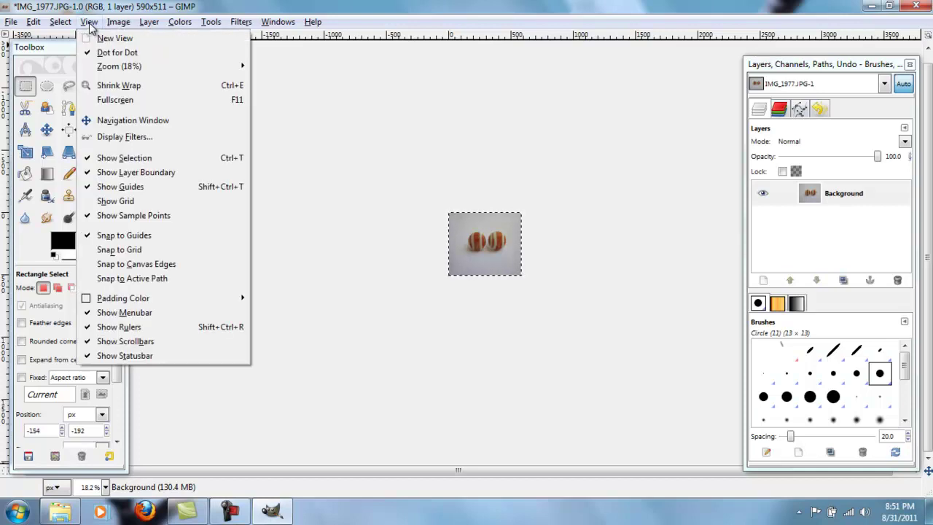
mouse_move(226, 66)
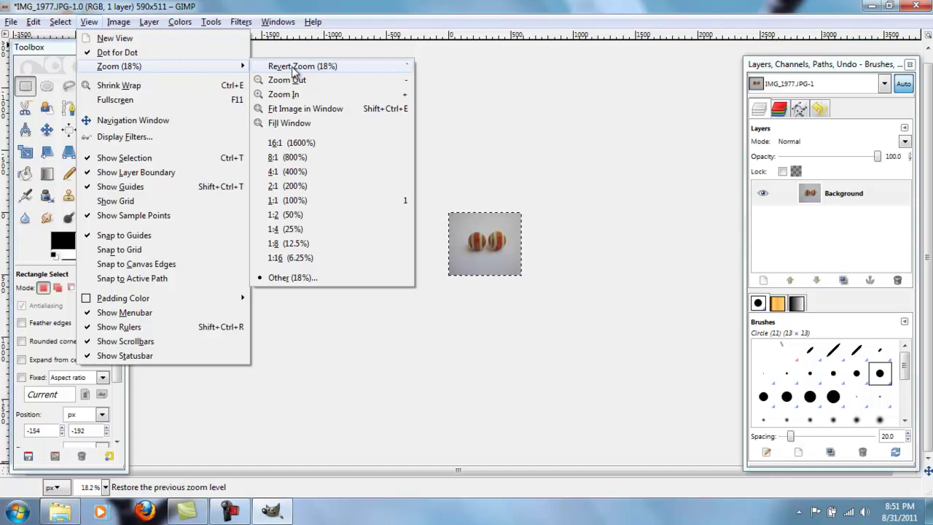
click(313, 204)
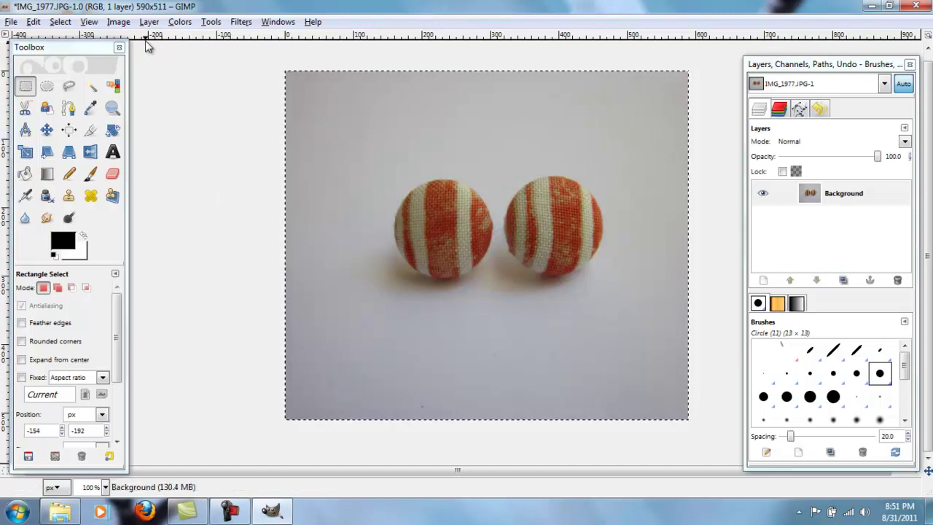
Apply Levels with input levels 10, 1.00 and 194 to whiten the background.
click(182, 23)
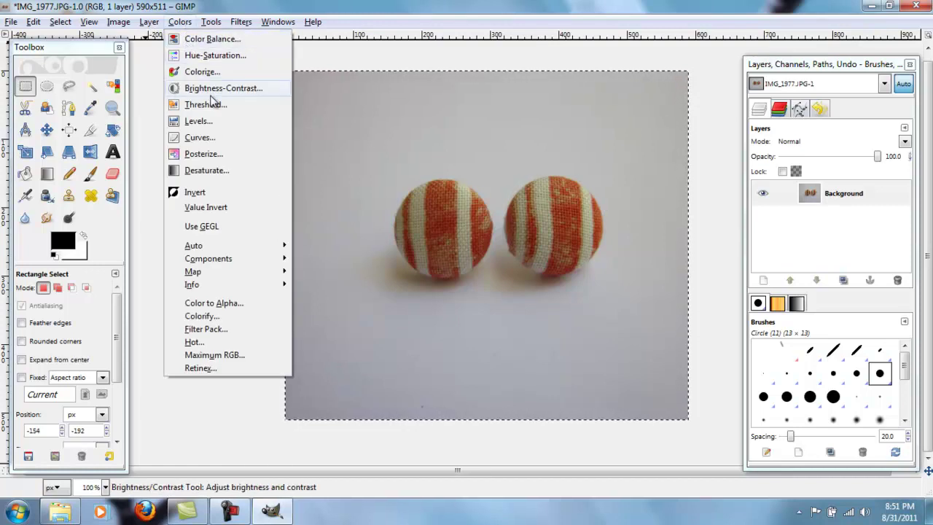
click(241, 129)
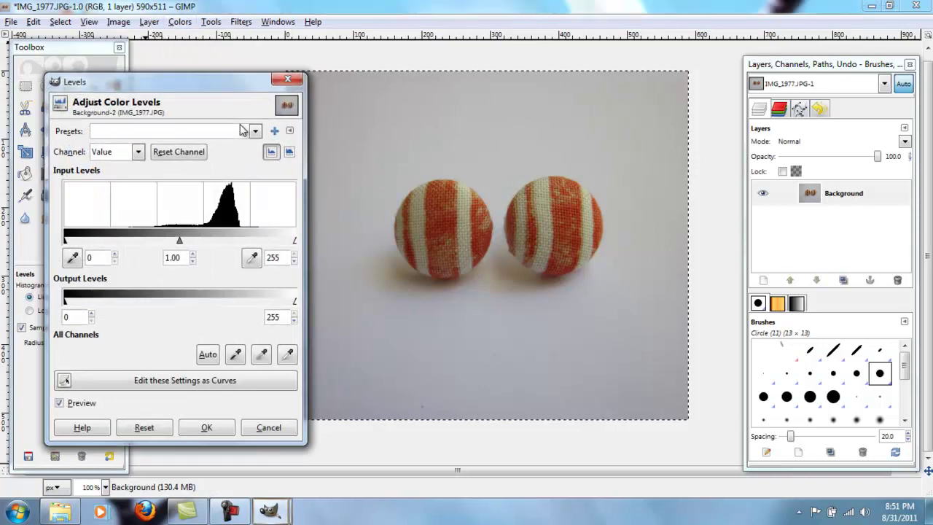
drag(229, 88, 236, 43)
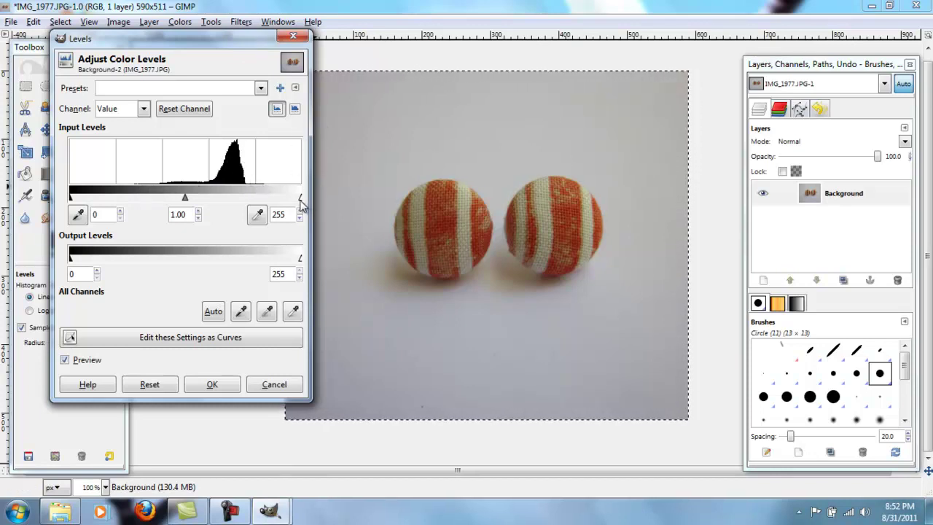
drag(299, 203, 248, 209)
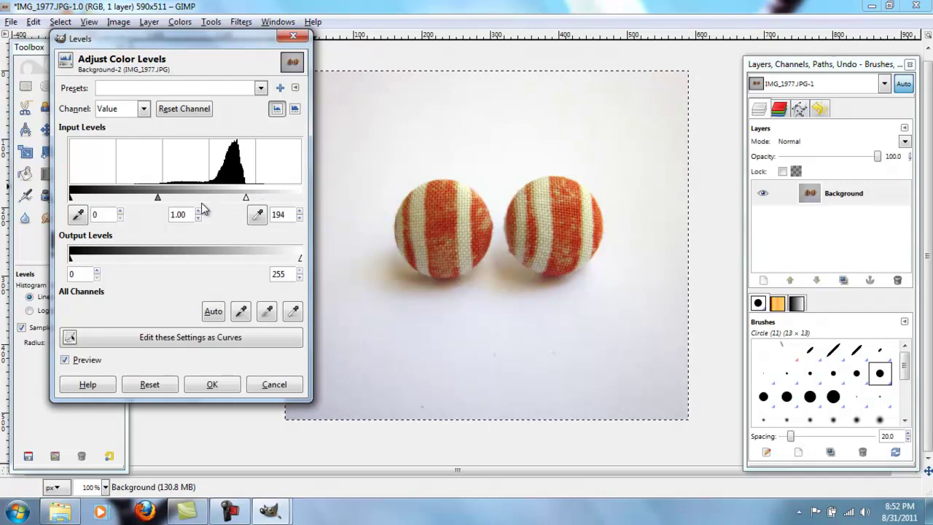
drag(218, 38, 177, 35)
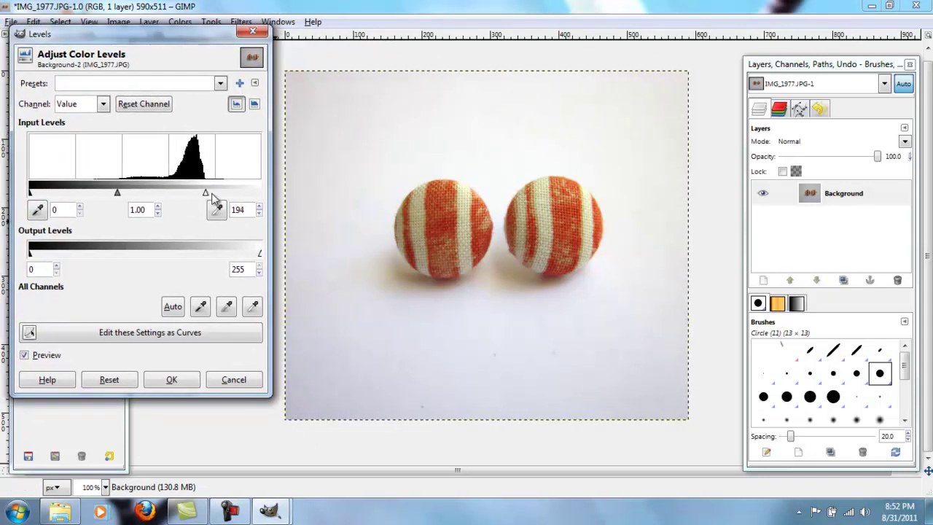
mouse_move(212, 198)
mouse_down()
mouse_move(283, 197)
mouse_move(206, 203)
mouse_up()
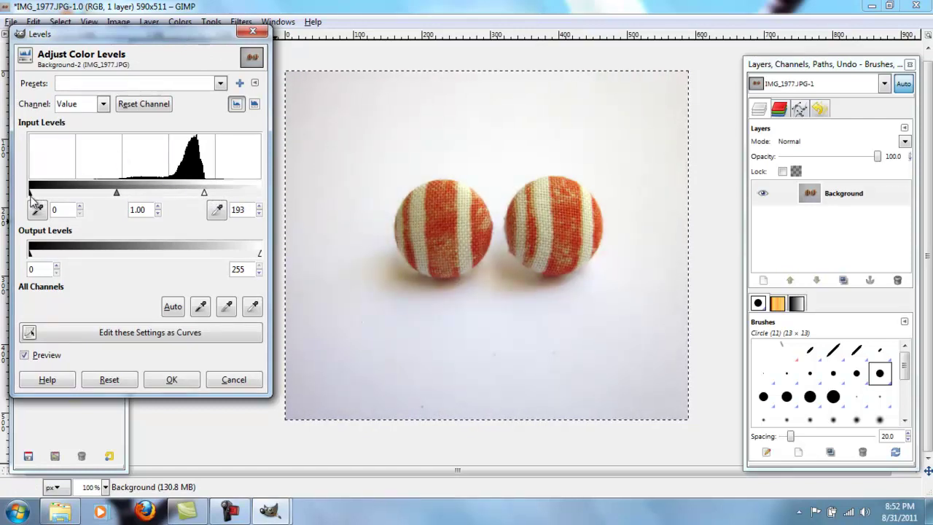
mouse_move(30, 192)
mouse_down()
mouse_move(100, 193)
mouse_move(22, 206)
mouse_move(38, 194)
mouse_up()
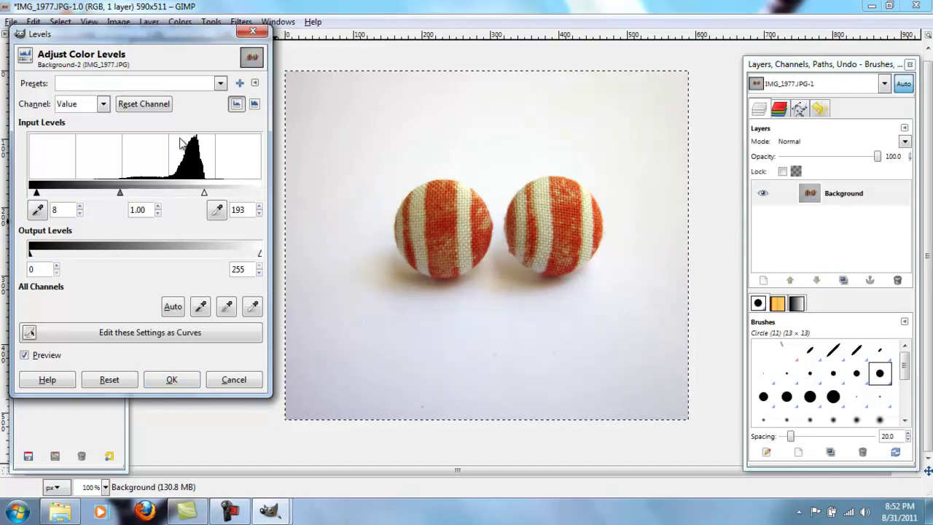
click(172, 307)
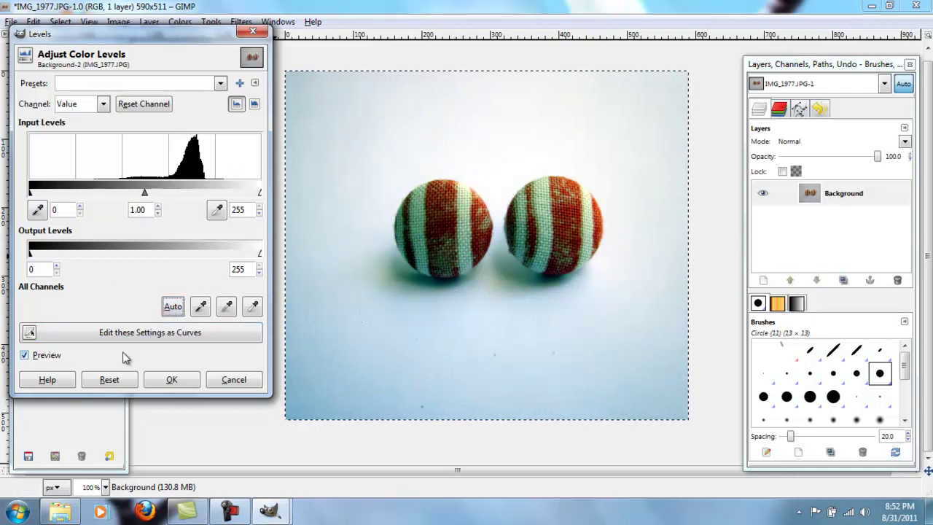
click(116, 382)
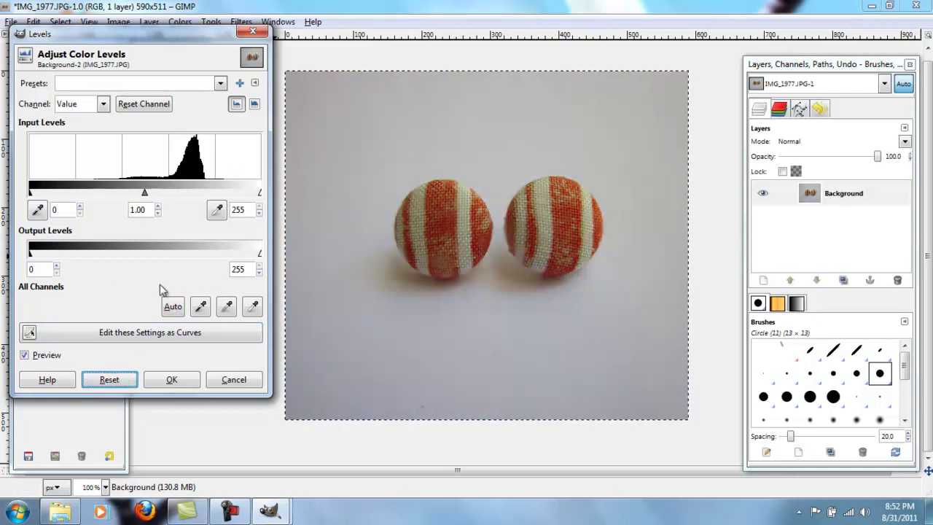
drag(260, 194, 205, 190)
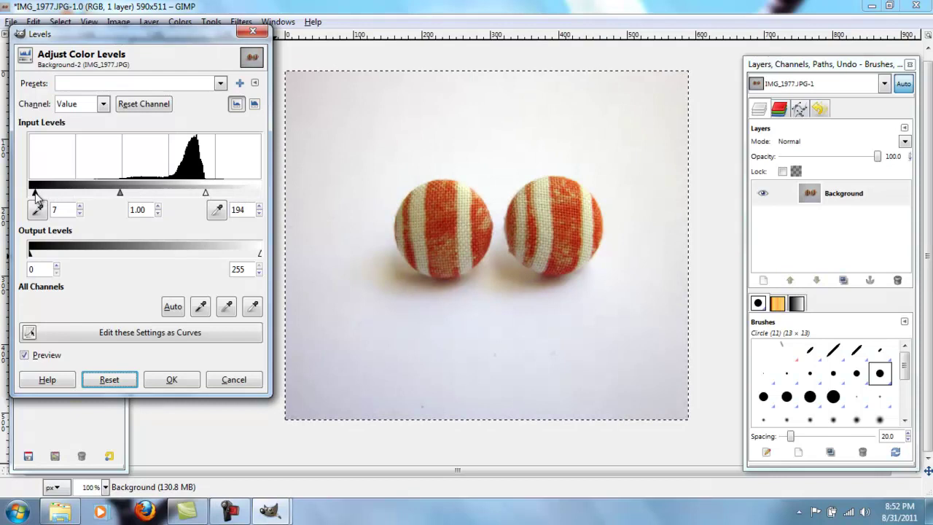
drag(39, 195, 42, 196)
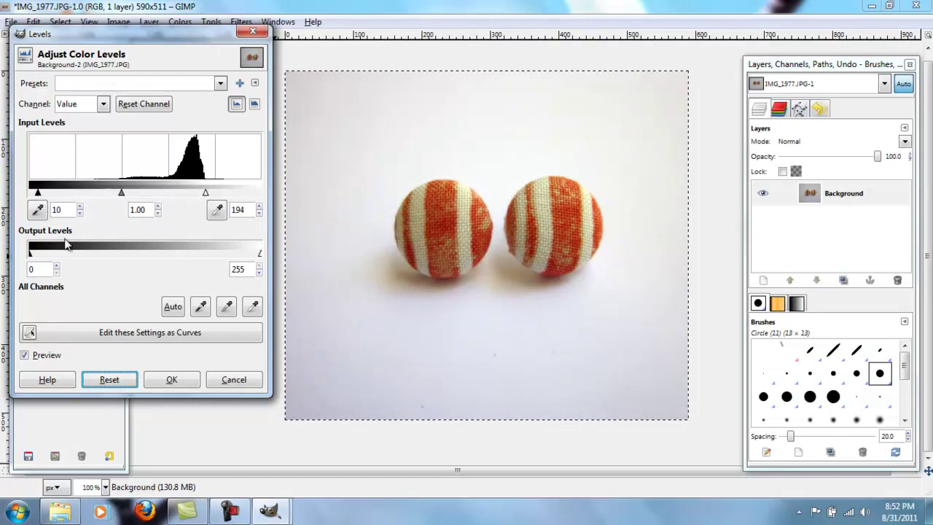
click(178, 380)
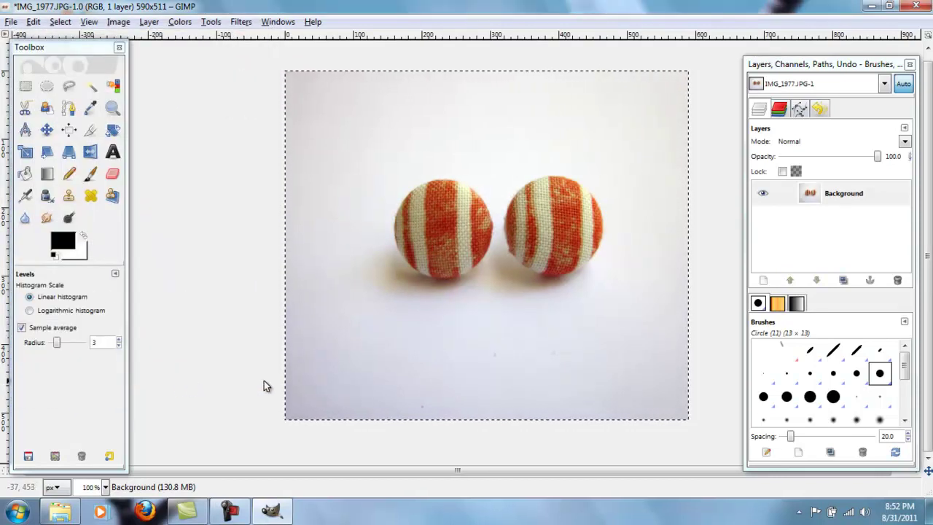
Open the Colors > Curves dialog for the photo.
click(180, 24)
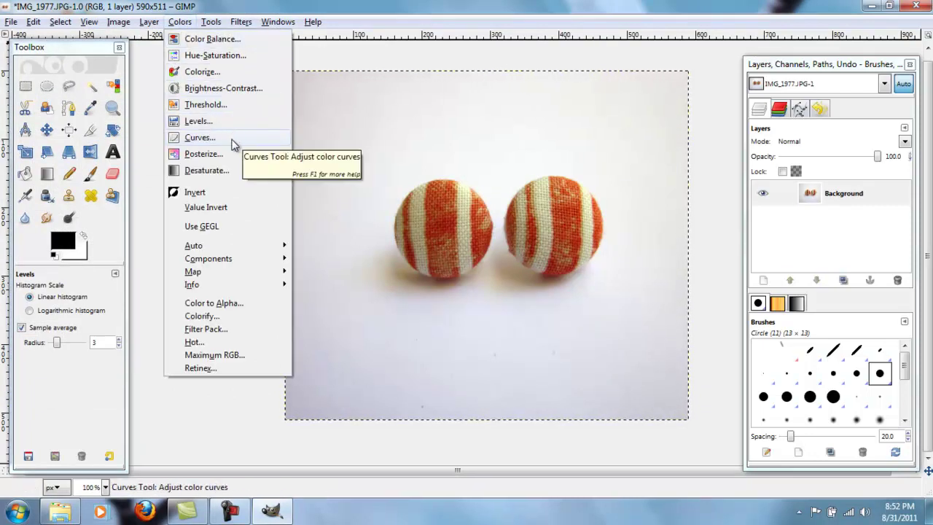
click(198, 137)
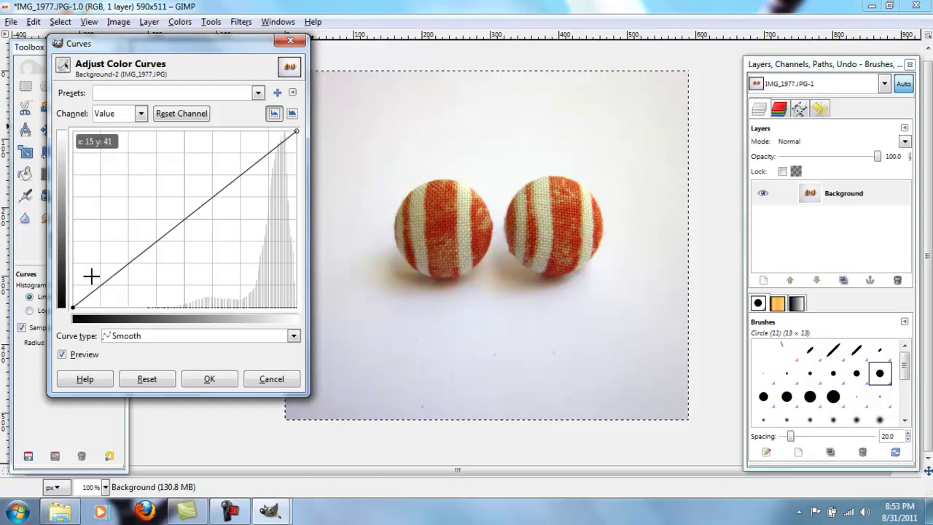
Try out curve shapes on the Value channel, resetting the curve to straight.
click(189, 181)
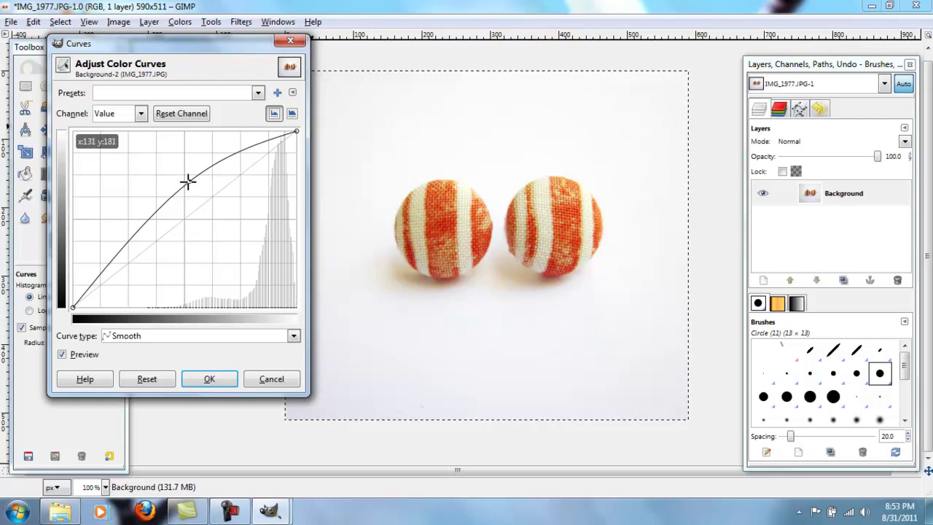
drag(188, 180, 258, 281)
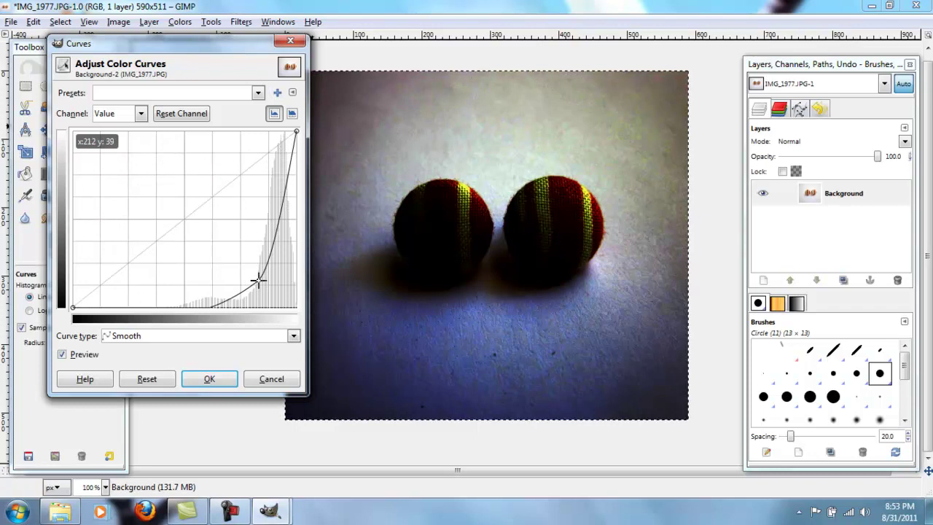
click(149, 381)
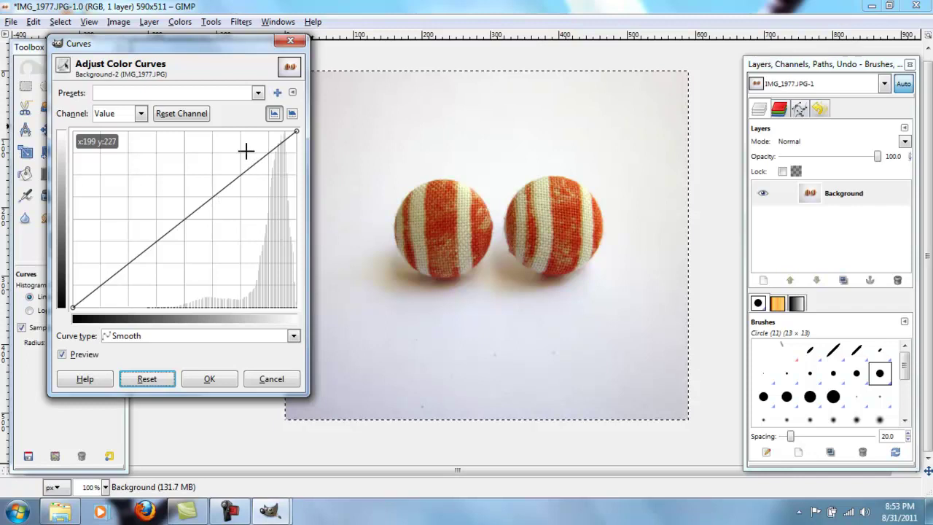
drag(250, 154, 256, 153)
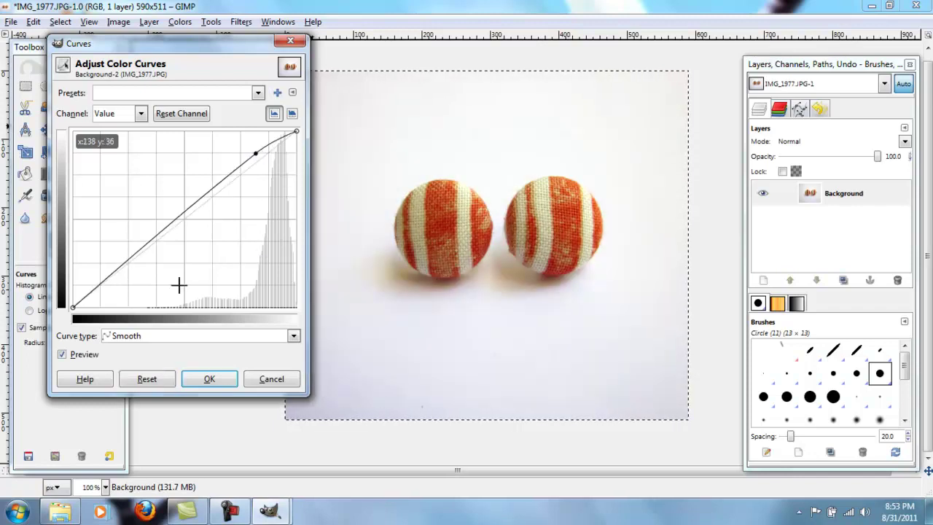
click(104, 292)
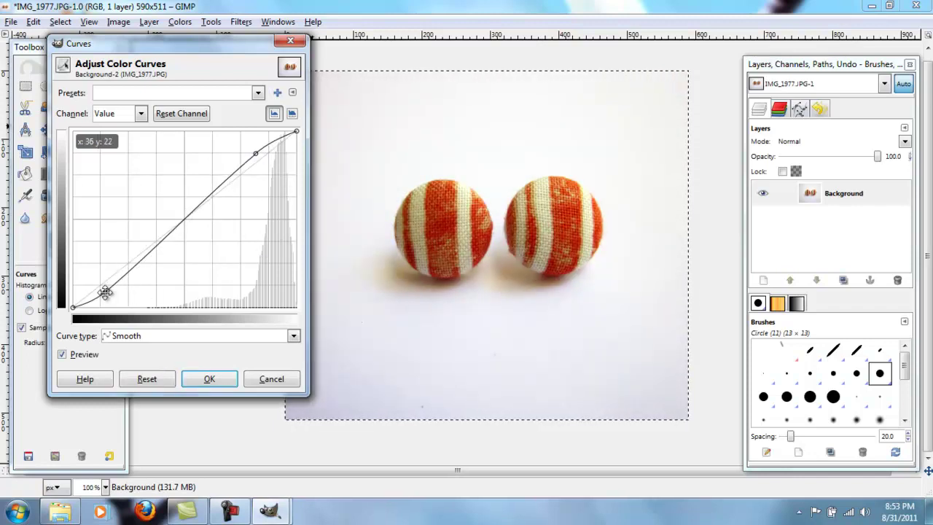
click(146, 380)
Place a highlight and a shadow point for a gentle S-curve and apply it.
drag(252, 153, 258, 148)
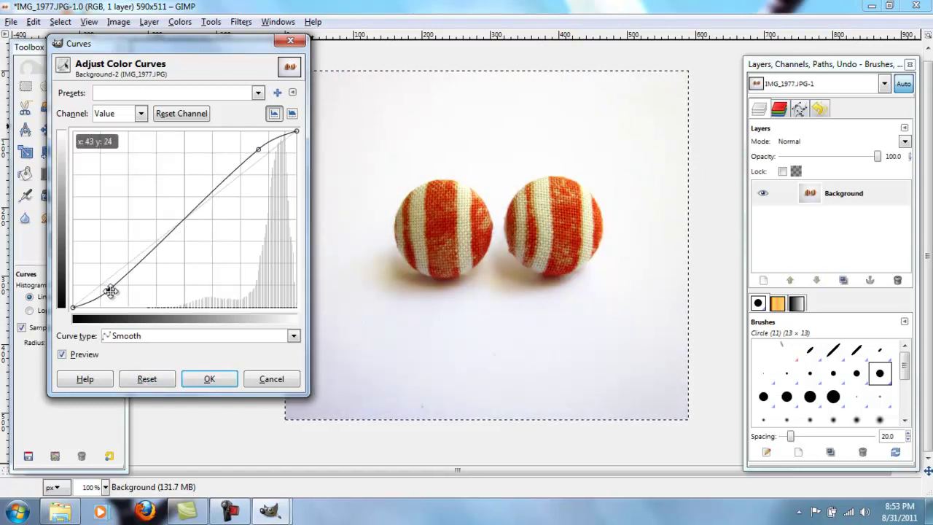
drag(108, 290, 99, 290)
drag(258, 150, 253, 153)
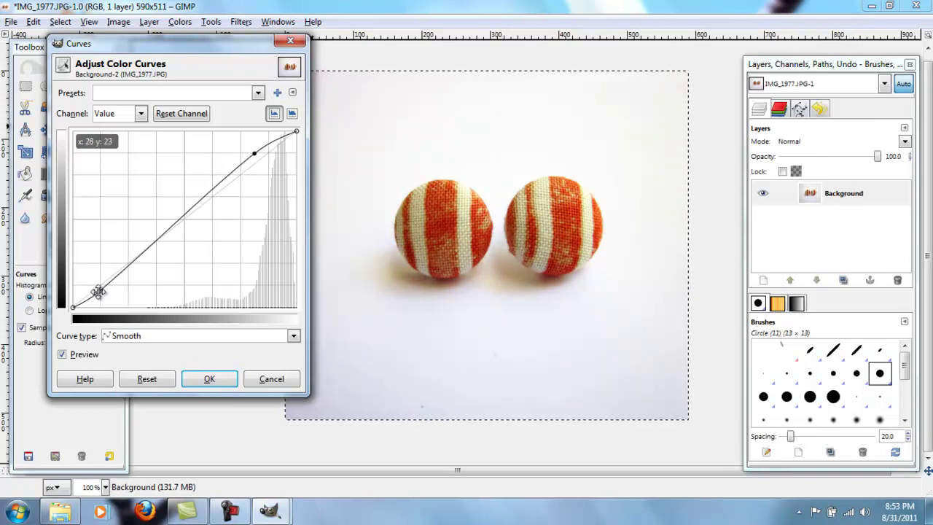
drag(99, 291, 100, 293)
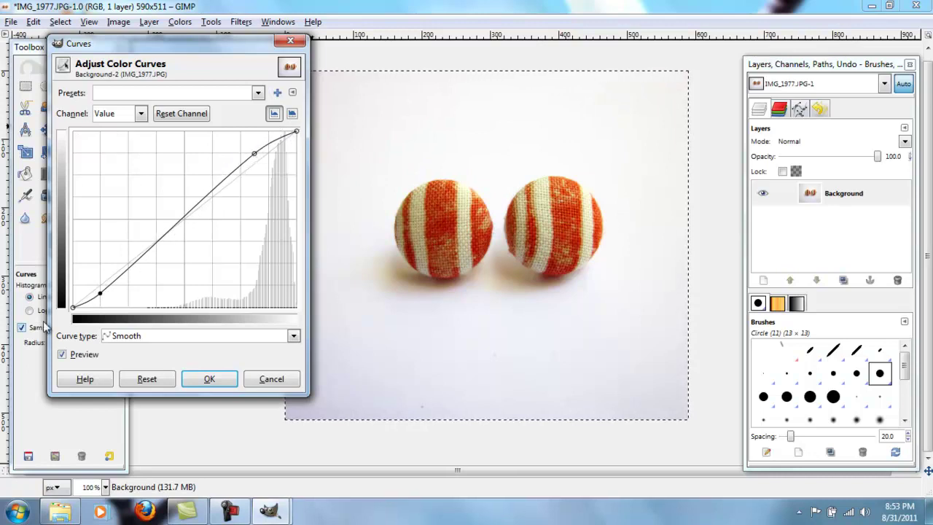
drag(102, 292, 123, 297)
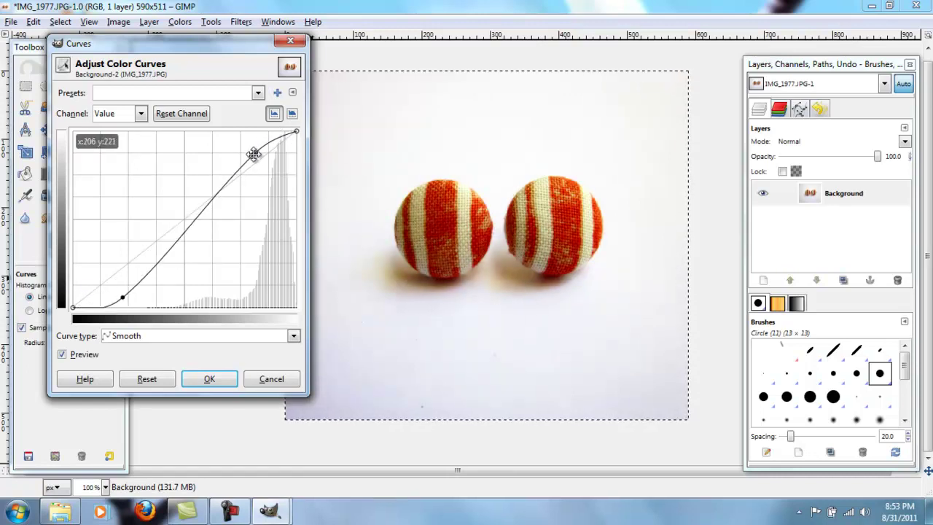
drag(253, 153, 218, 151)
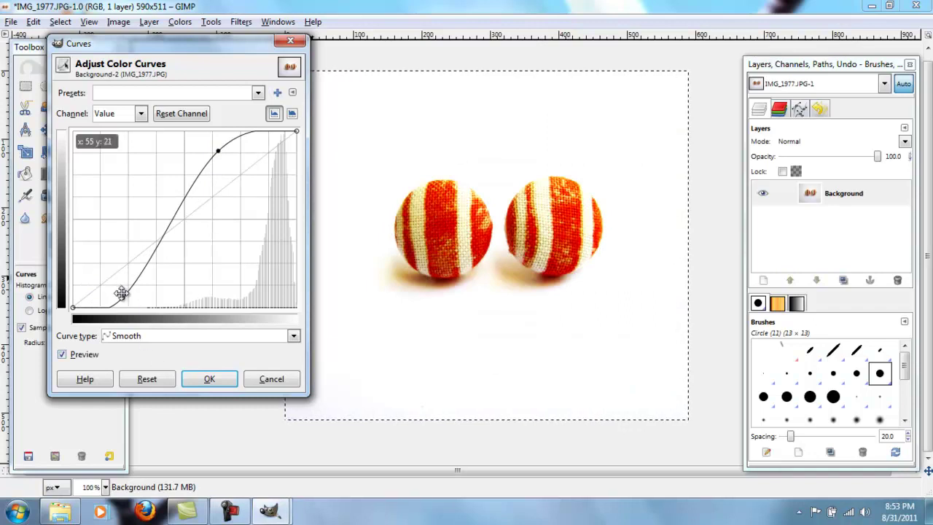
drag(122, 297, 107, 290)
drag(218, 151, 263, 148)
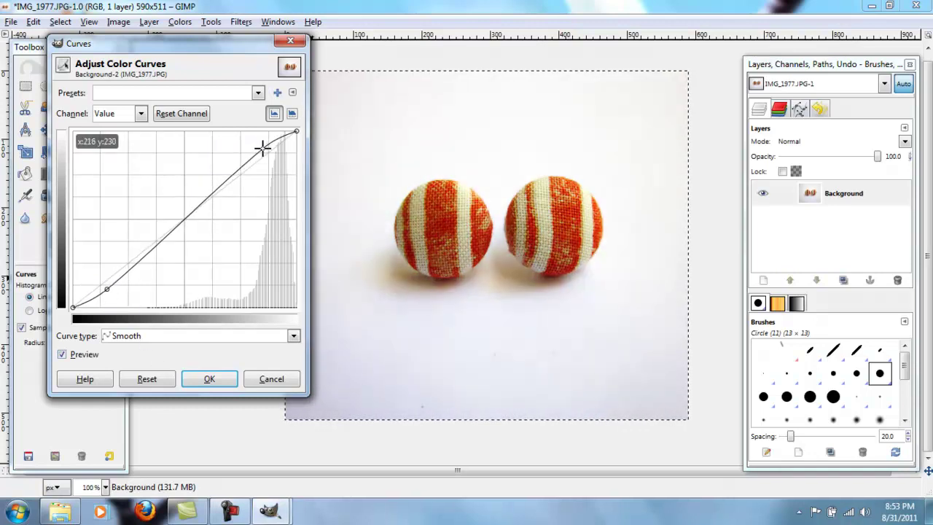
click(210, 381)
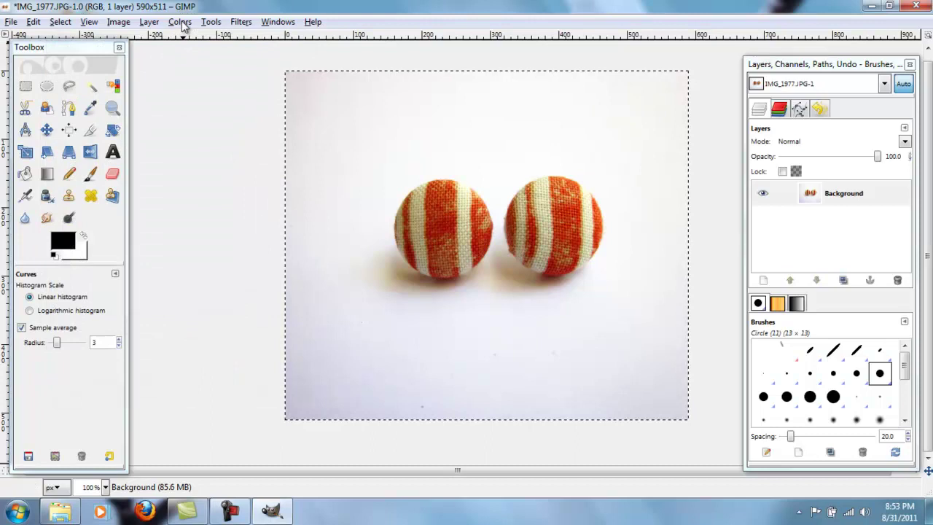
Open Brightness-Contrast and enter brightness 10 and contrast 10.
click(181, 23)
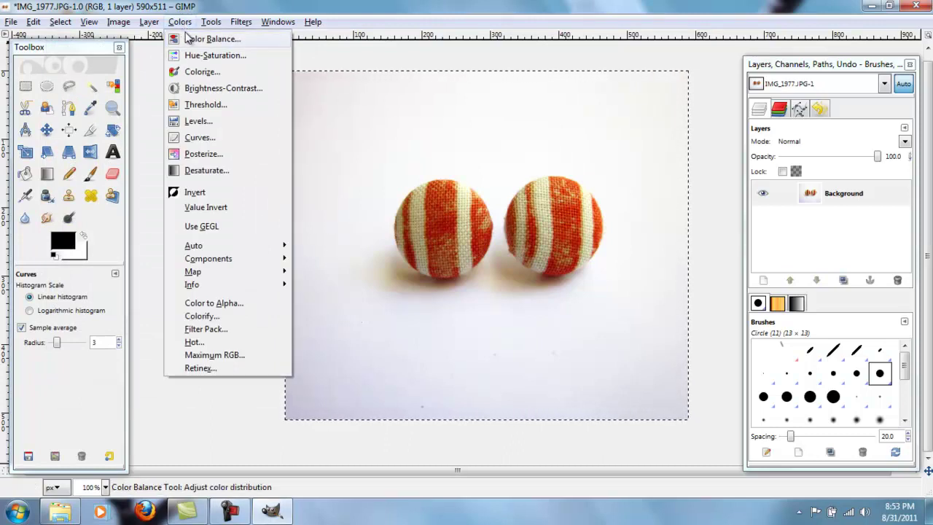
click(277, 91)
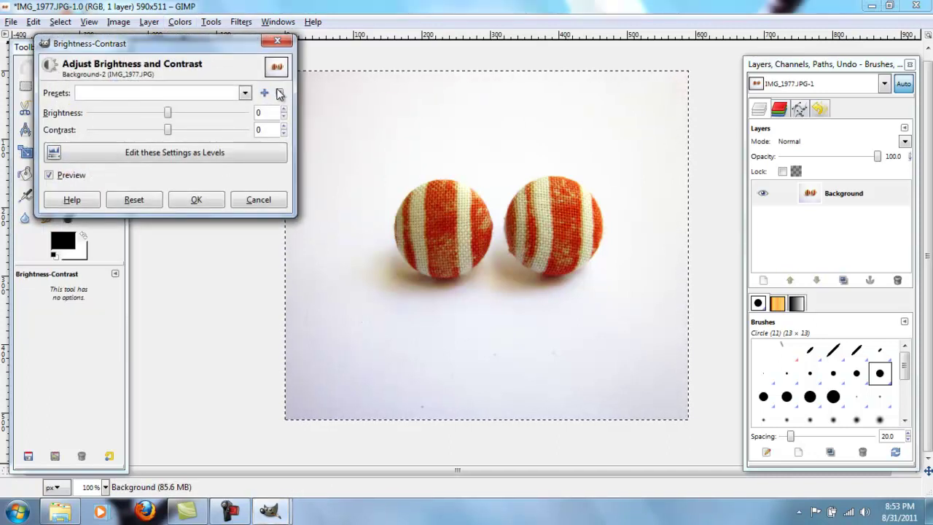
drag(240, 47, 223, 55)
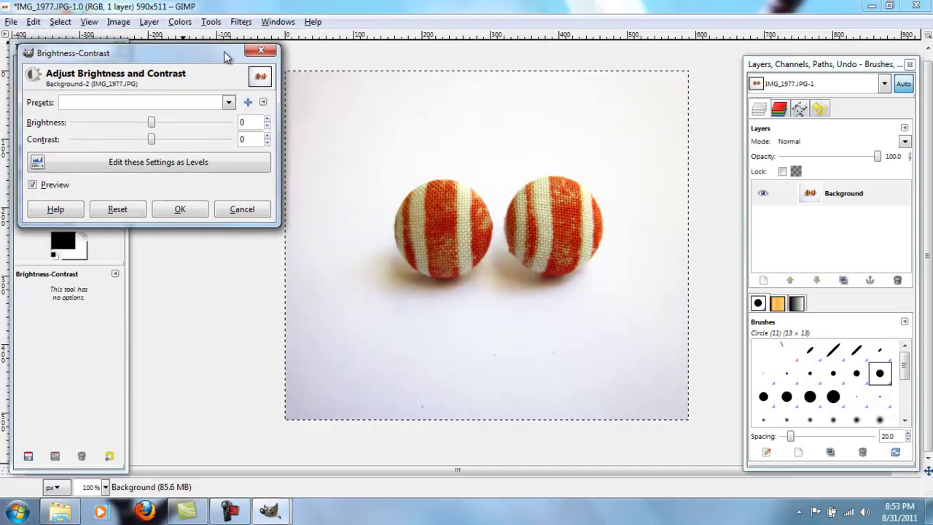
click(204, 123)
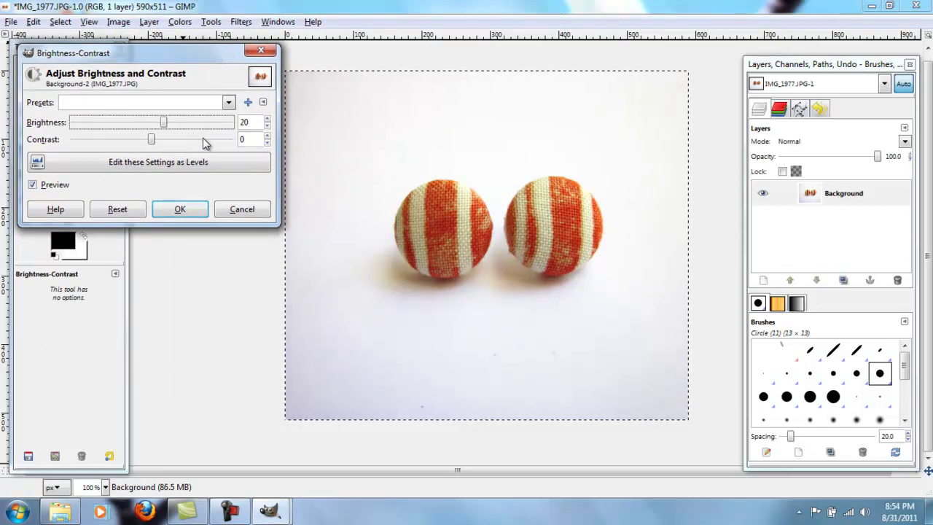
click(204, 140)
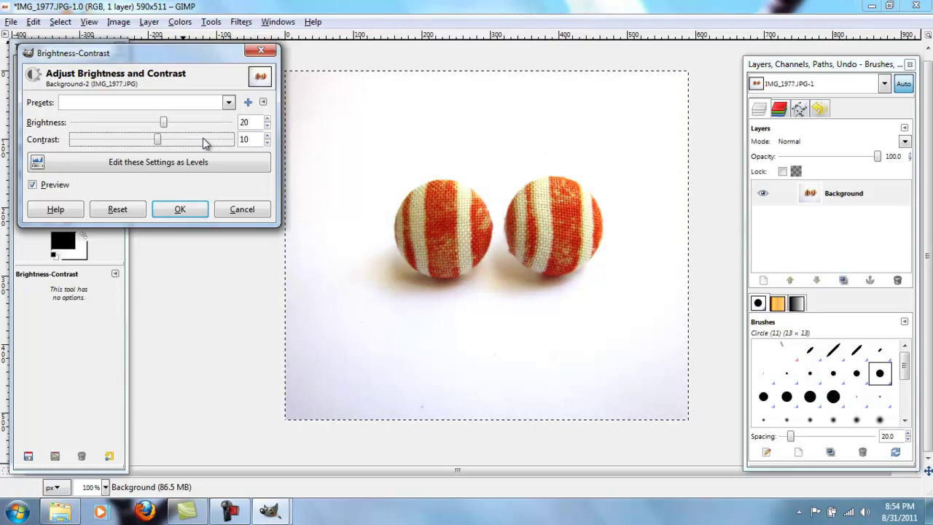
double_click(246, 140)
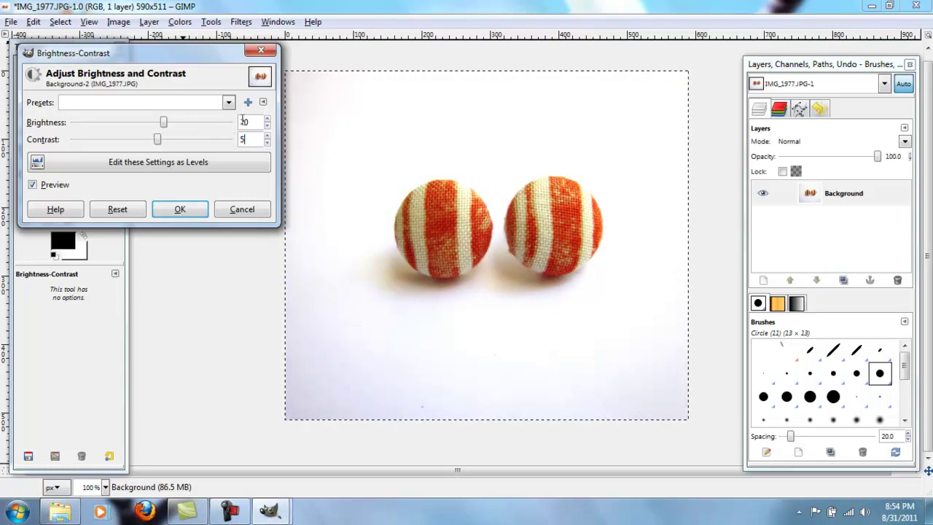
text(5)
double_click(244, 122)
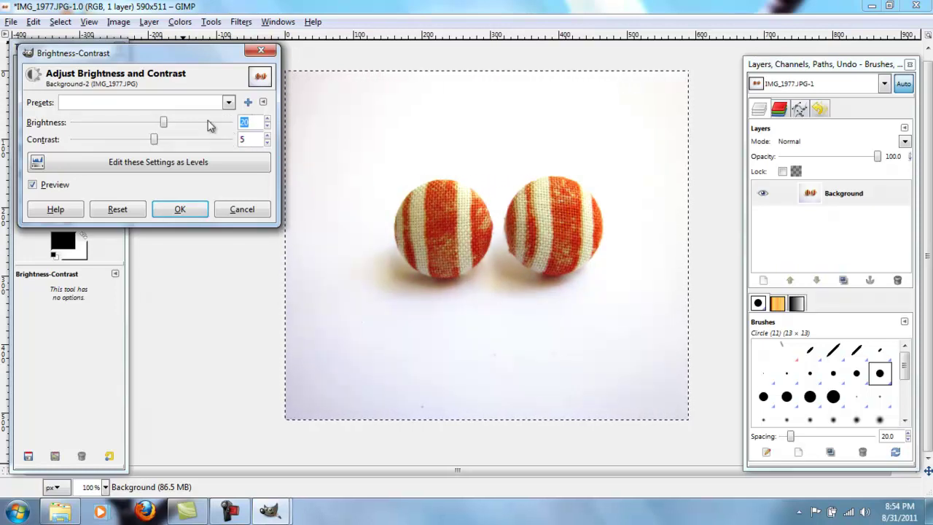
text(10)
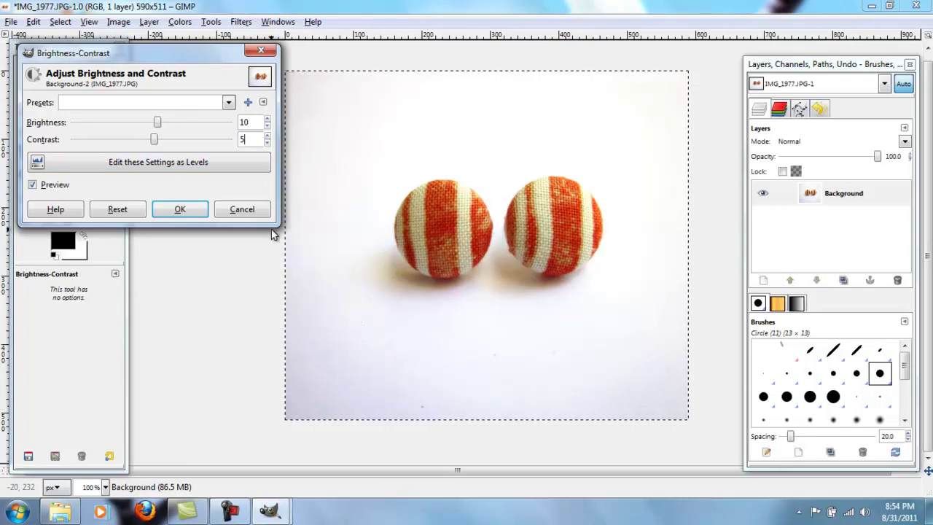
double_click(243, 138)
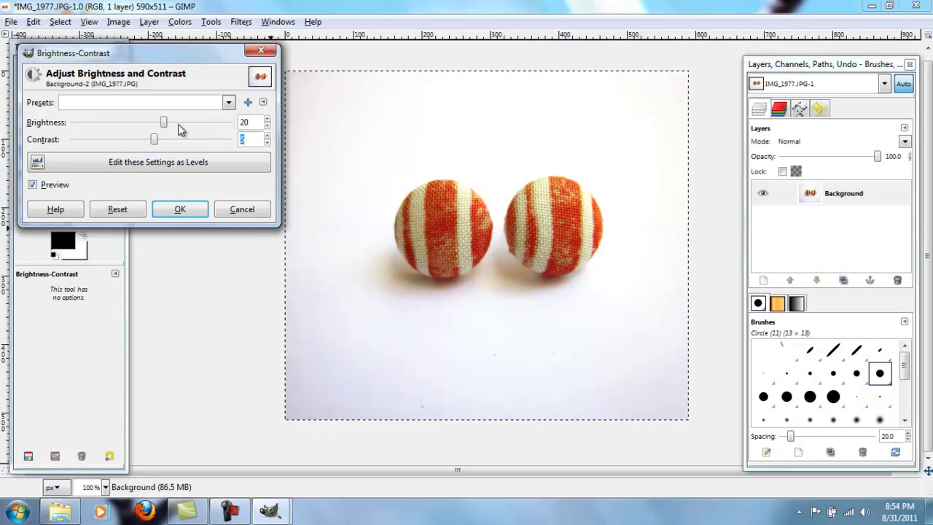
text(10)
key(Tab)
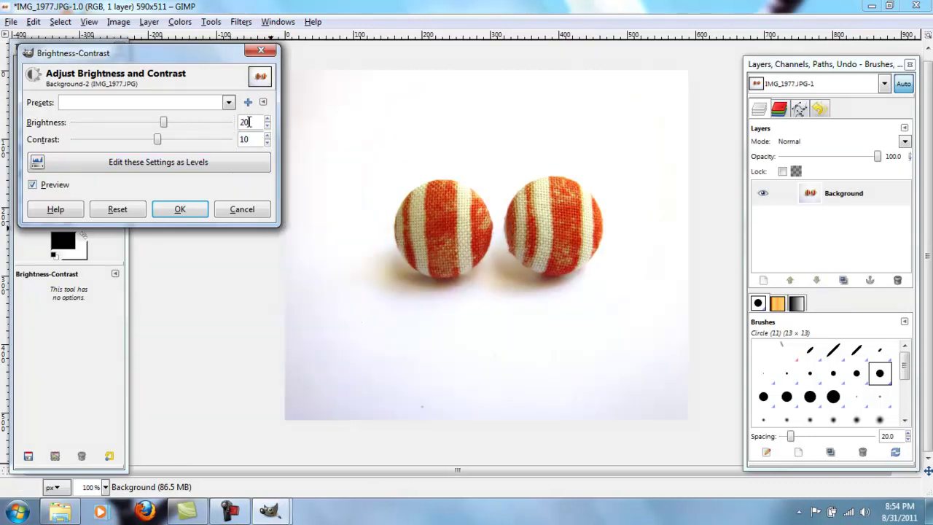
Preview stronger and weaker settings, then apply brightness 20 and contrast 10.
drag(164, 122, 207, 122)
drag(159, 139, 226, 146)
click(139, 209)
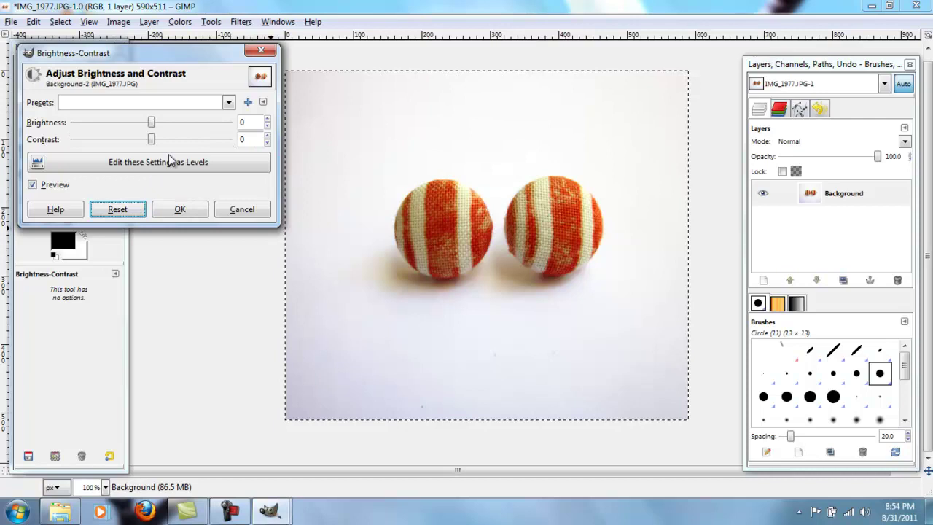
drag(151, 122, 101, 123)
drag(151, 139, 117, 139)
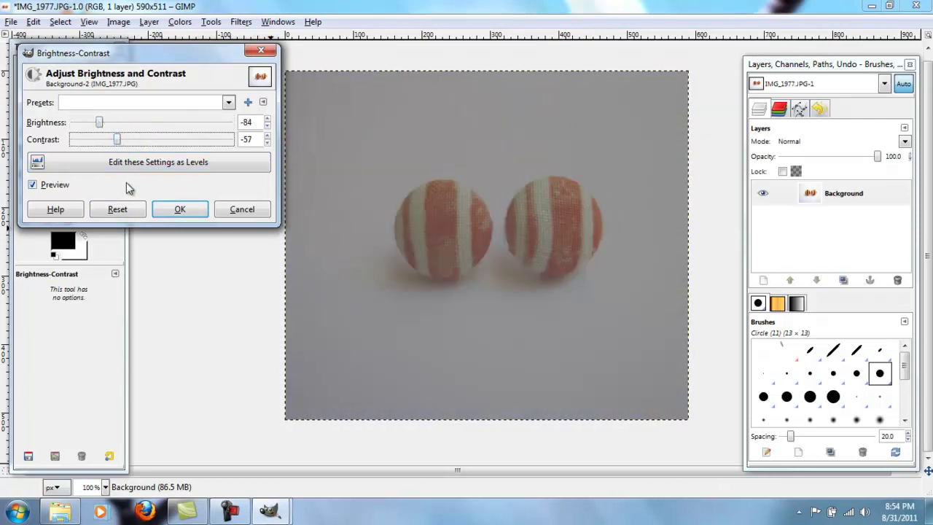
click(120, 211)
drag(184, 118, 217, 152)
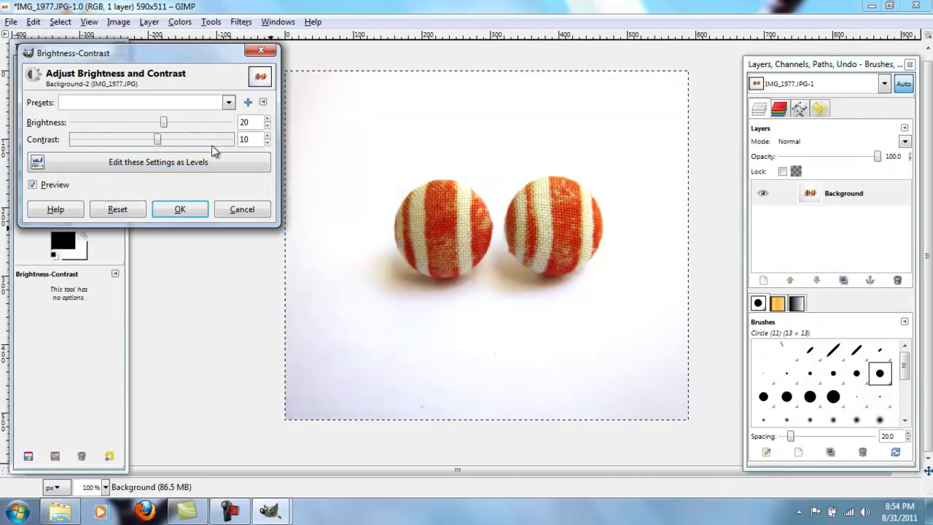
click(194, 209)
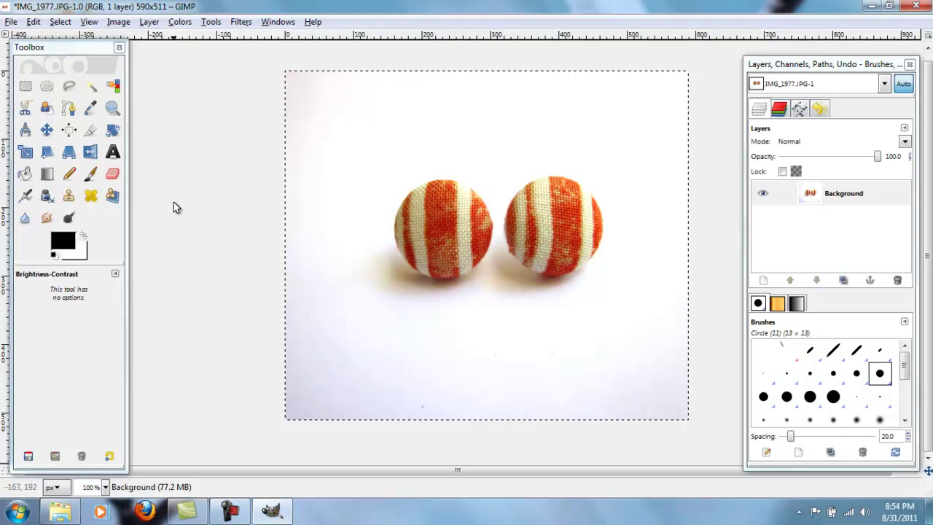
Select the Dodge/Burn tool, test-dodge the lower-left corner, then undo the strokes.
click(113, 175)
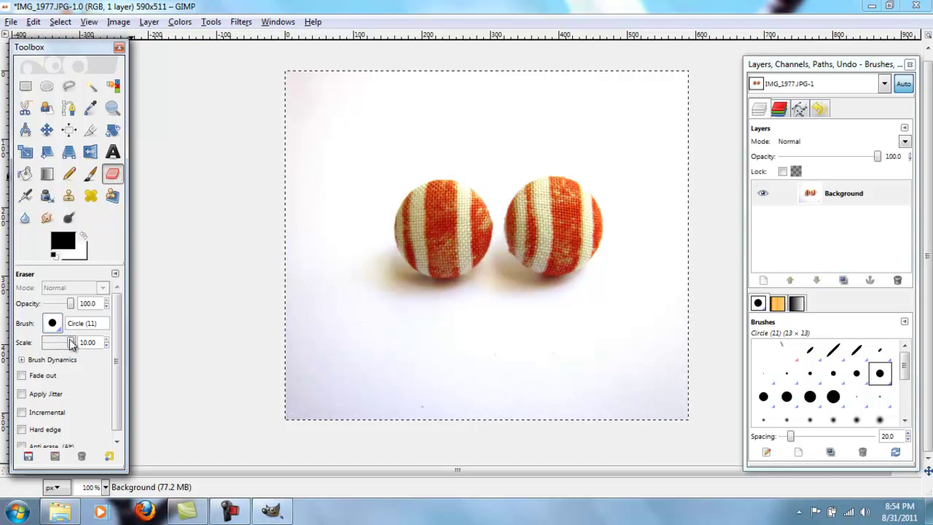
scroll(118, 306, down, 1)
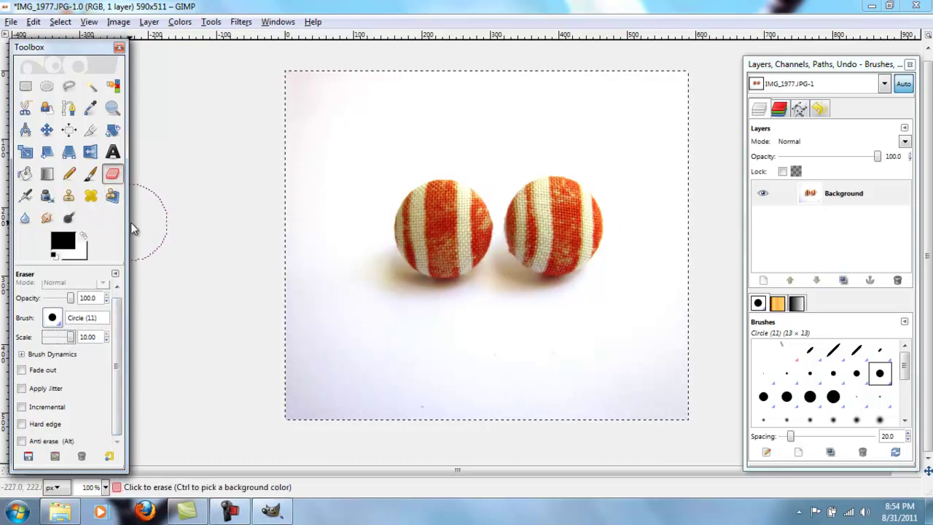
click(69, 218)
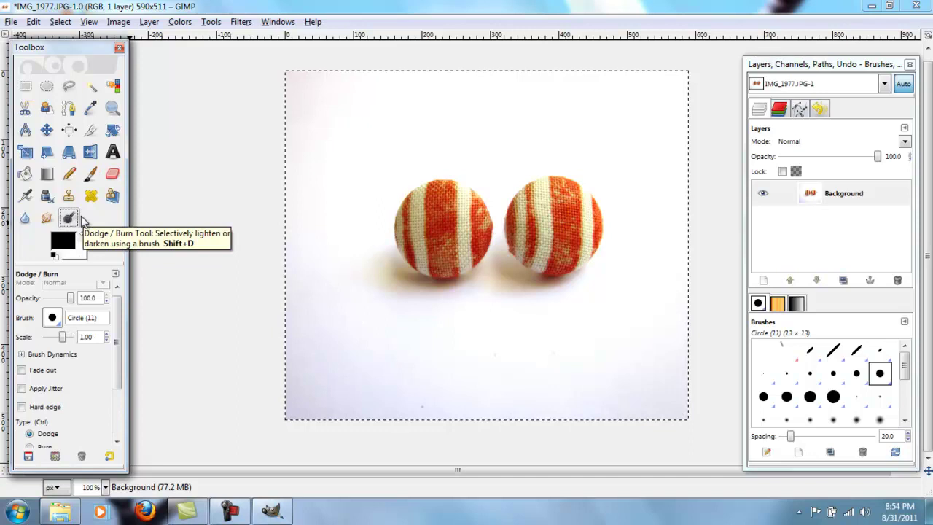
scroll(116, 329, up, 1)
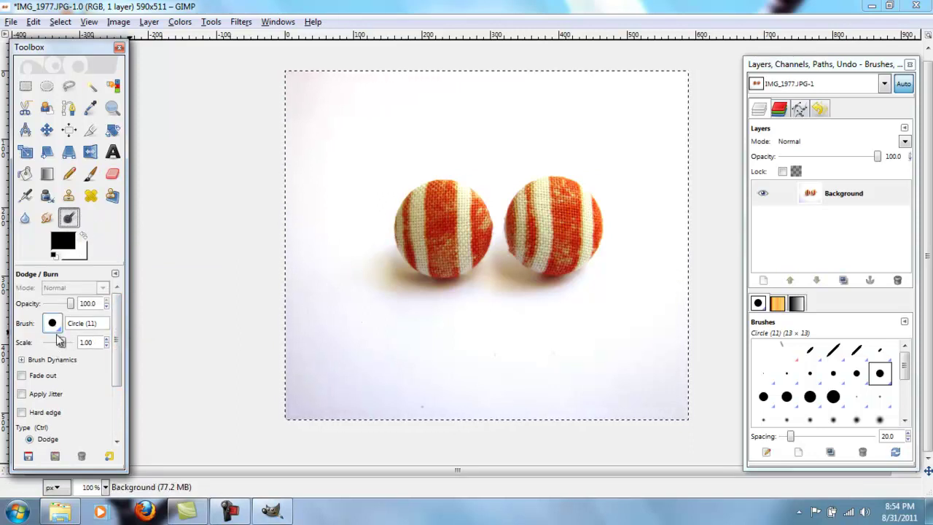
mouse_move(312, 389)
mouse_down()
mouse_move(303, 361)
mouse_move(326, 378)
mouse_up()
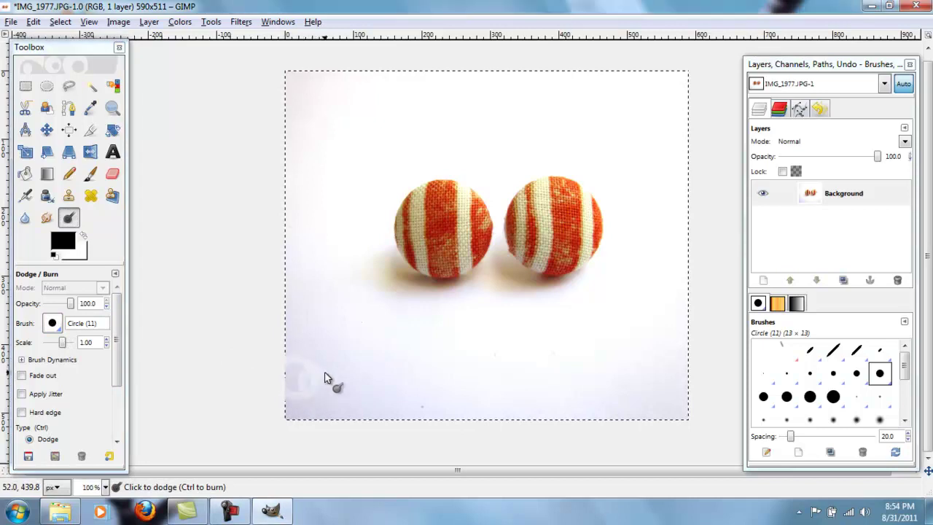
mouse_move(356, 415)
mouse_down()
mouse_move(326, 416)
mouse_move(306, 369)
mouse_up()
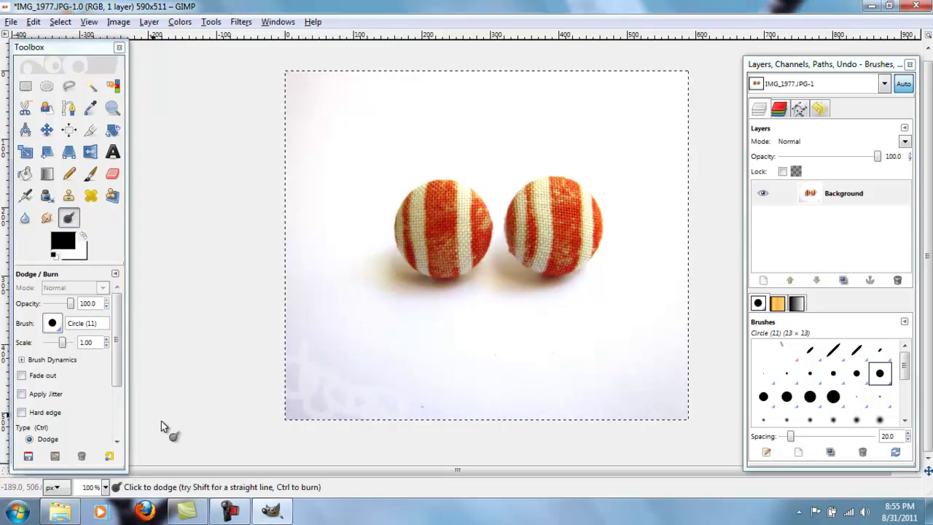
key(ctrl+z)
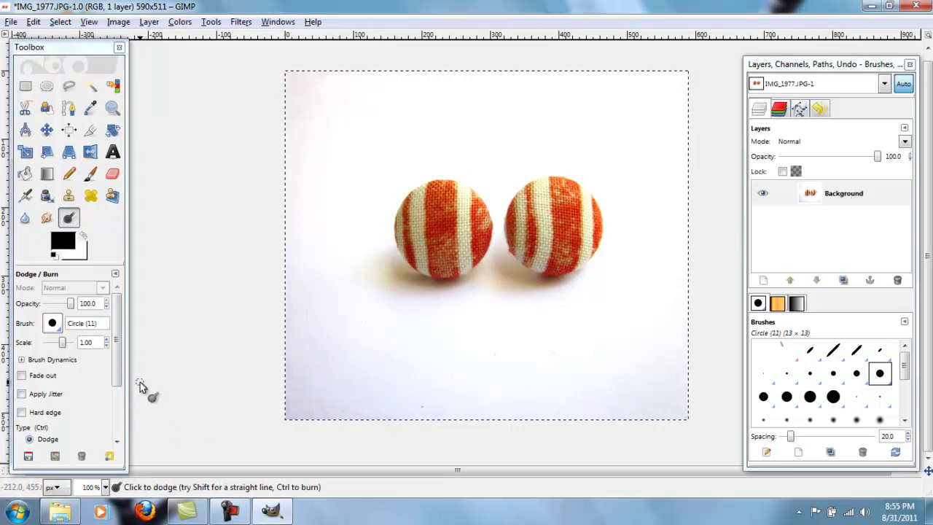
Choose the Circle Fuzzy (19) brush at scale 10.
click(55, 328)
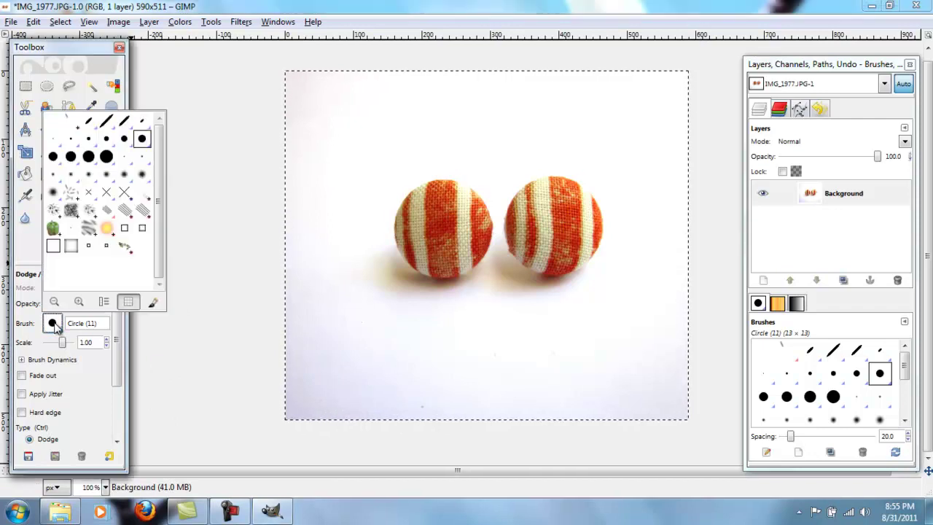
click(53, 193)
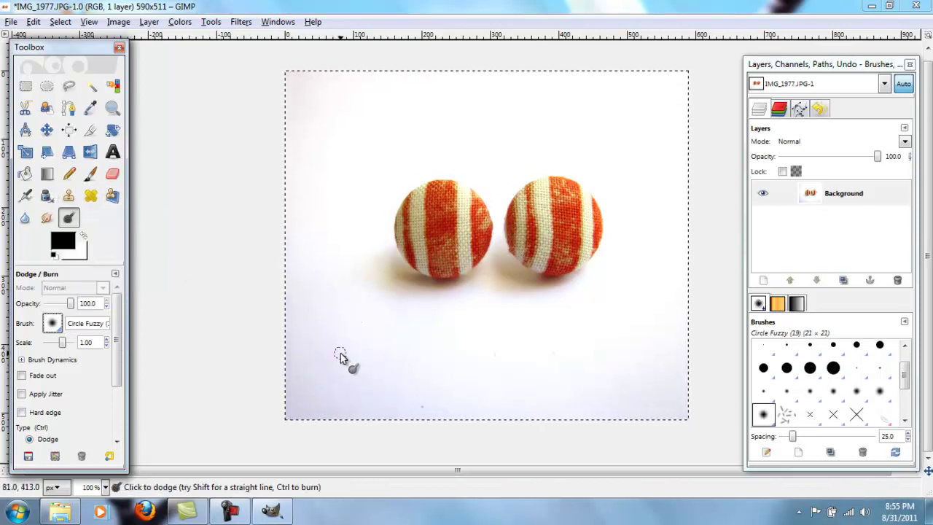
drag(62, 343, 94, 343)
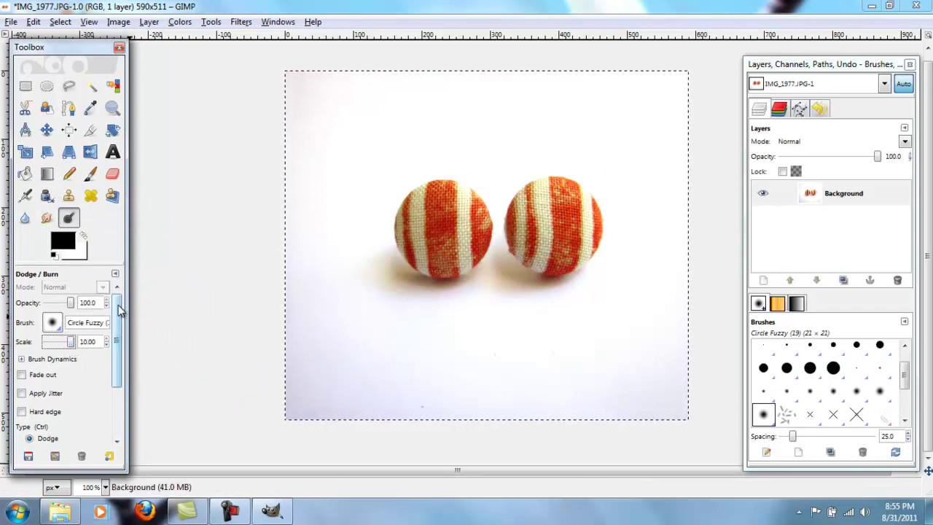
drag(119, 309, 123, 370)
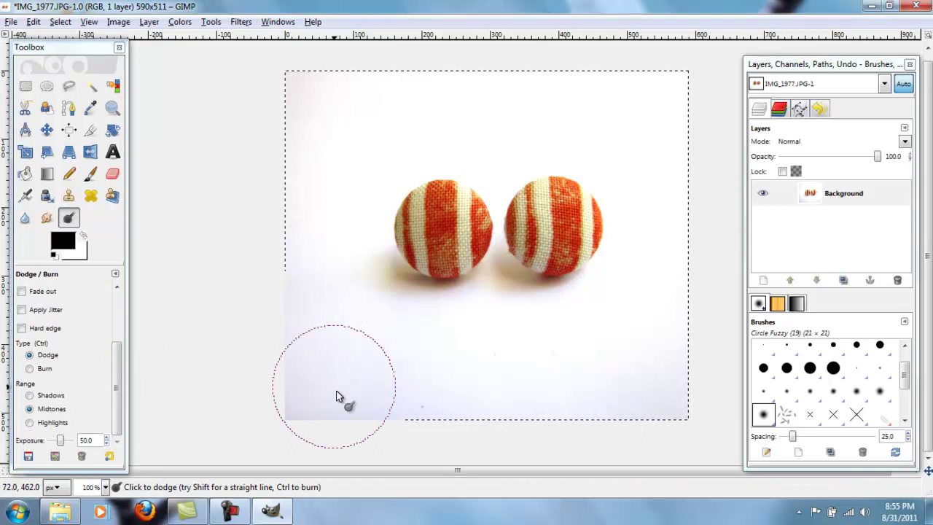
Test Burn on the bottom-left corner and undo, then set Dodge with exposure 70.
click(37, 368)
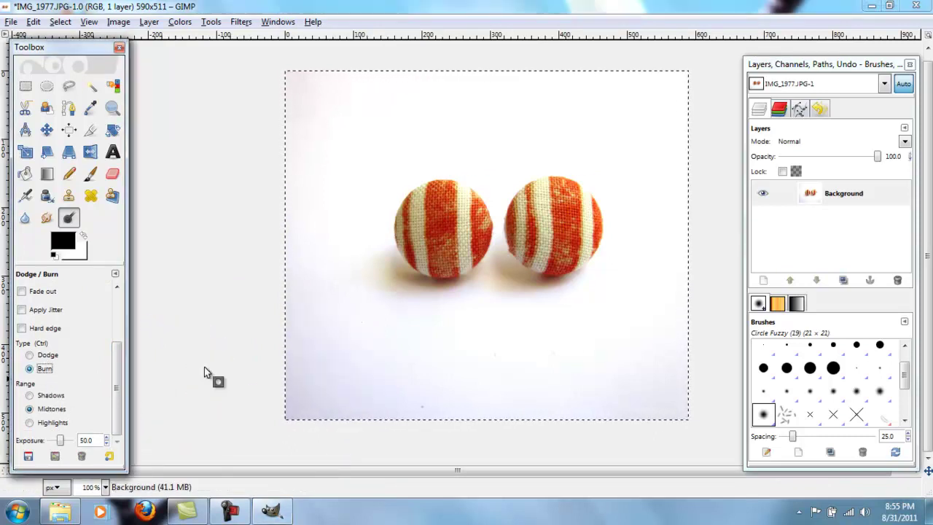
mouse_move(284, 352)
mouse_down()
mouse_move(323, 381)
mouse_move(233, 429)
mouse_move(324, 385)
mouse_up()
key(ctrl+z)
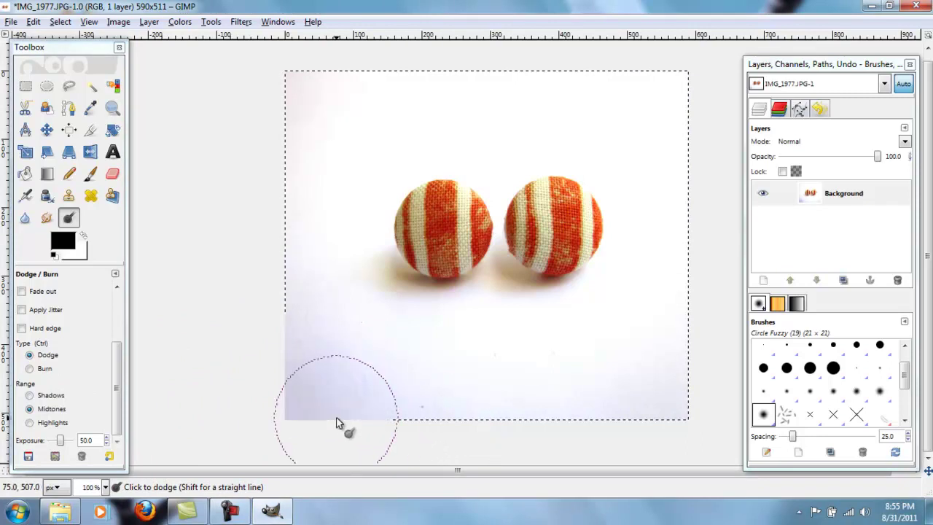
click(49, 356)
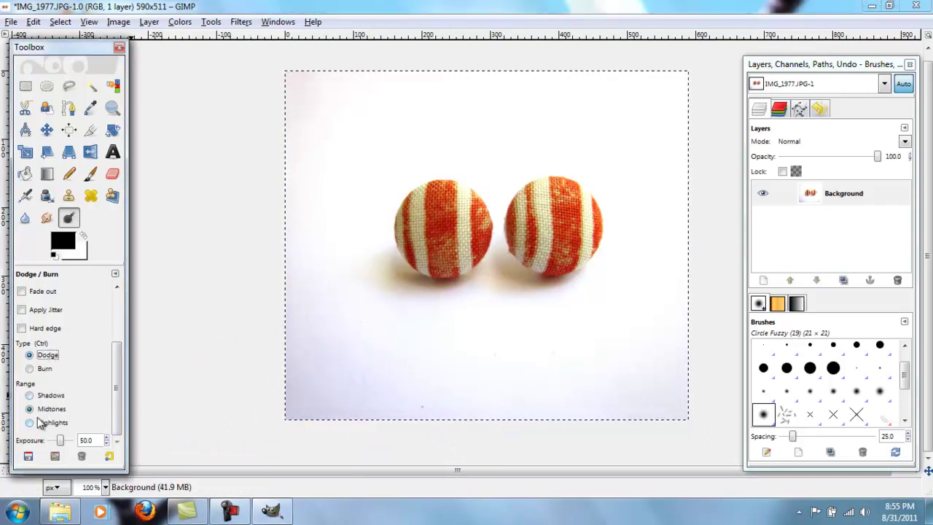
click(68, 443)
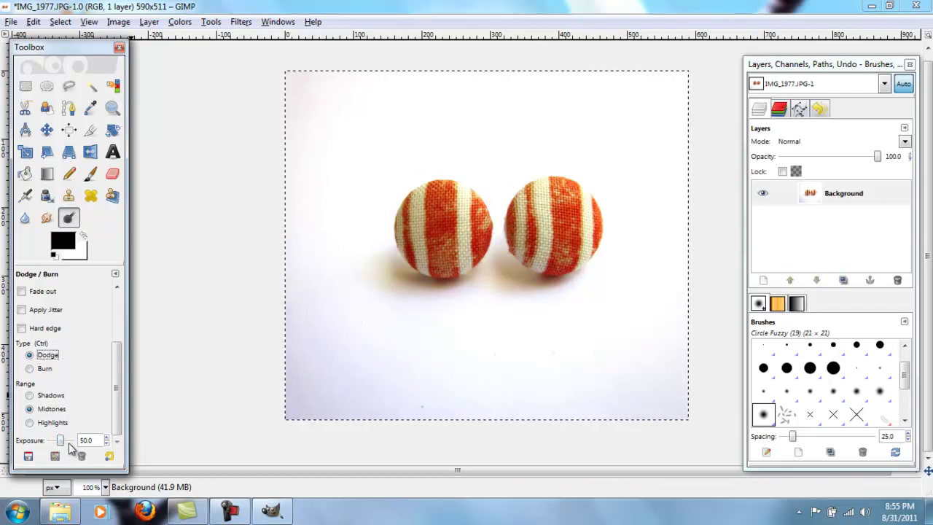
click(70, 442)
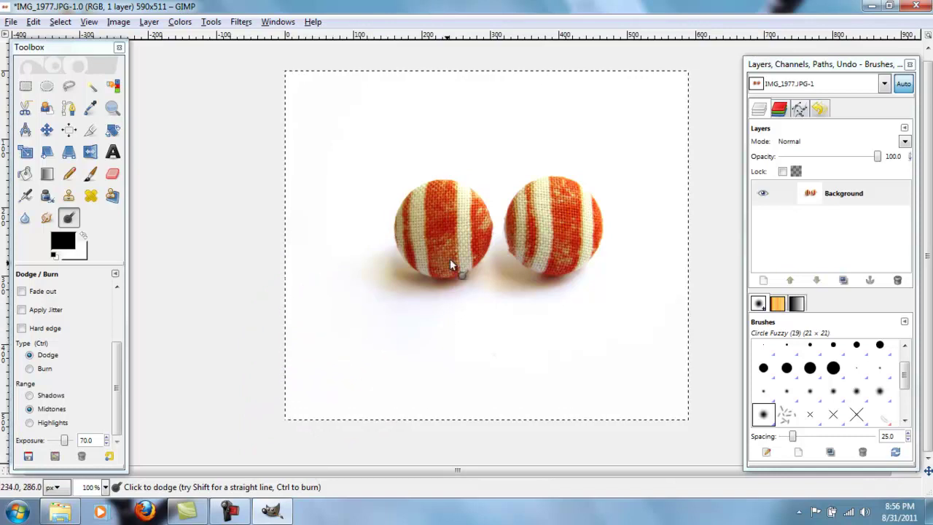
mouse_move(410, 249)
mouse_down()
mouse_move(443, 193)
mouse_move(593, 162)
mouse_move(462, 202)
mouse_up()
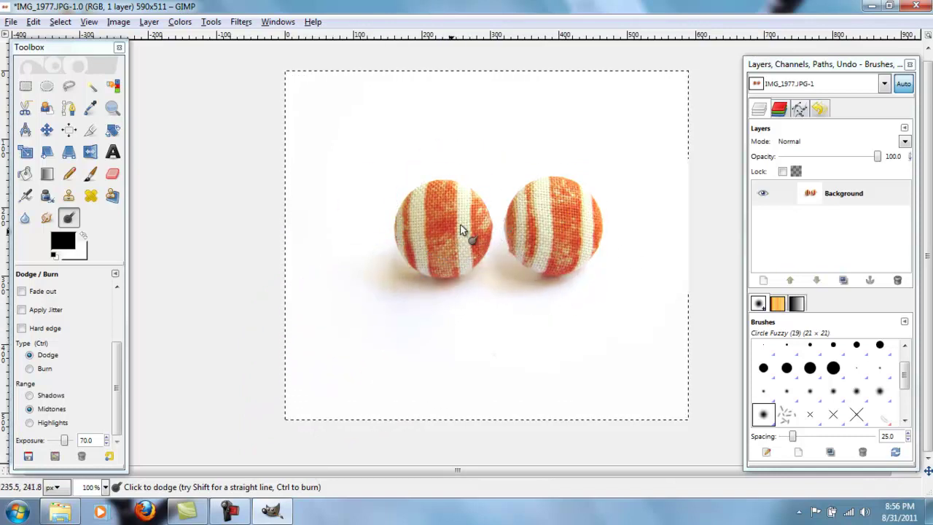
key(ctrl+z)
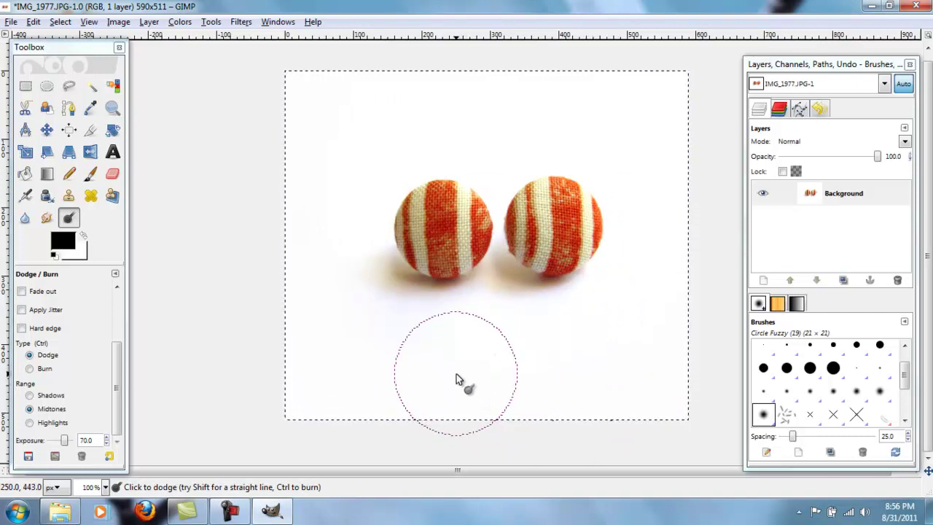
Try burning parts of the left and right buttons, then undo it.
click(29, 369)
mouse_move(477, 218)
mouse_down()
mouse_move(437, 246)
mouse_move(550, 250)
mouse_up()
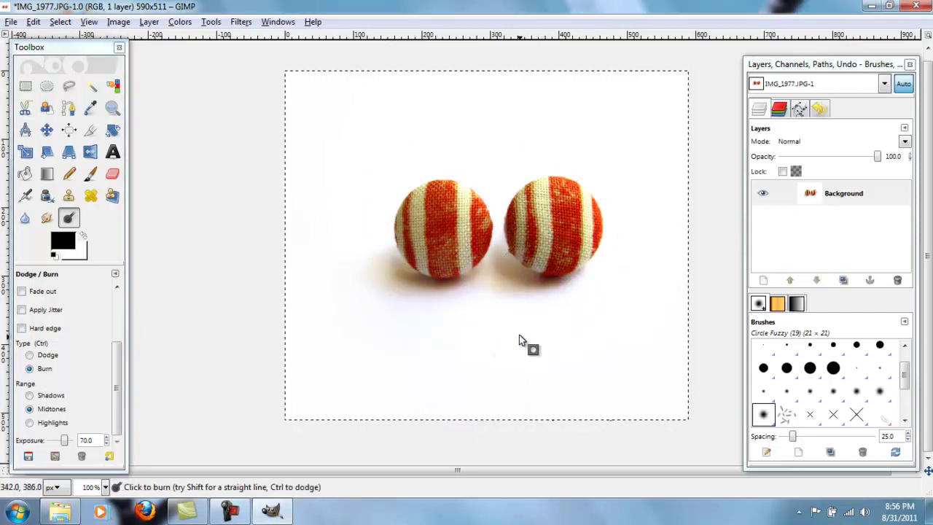
key(ctrl)
key(ctrl+z)
key(ctrl+z)
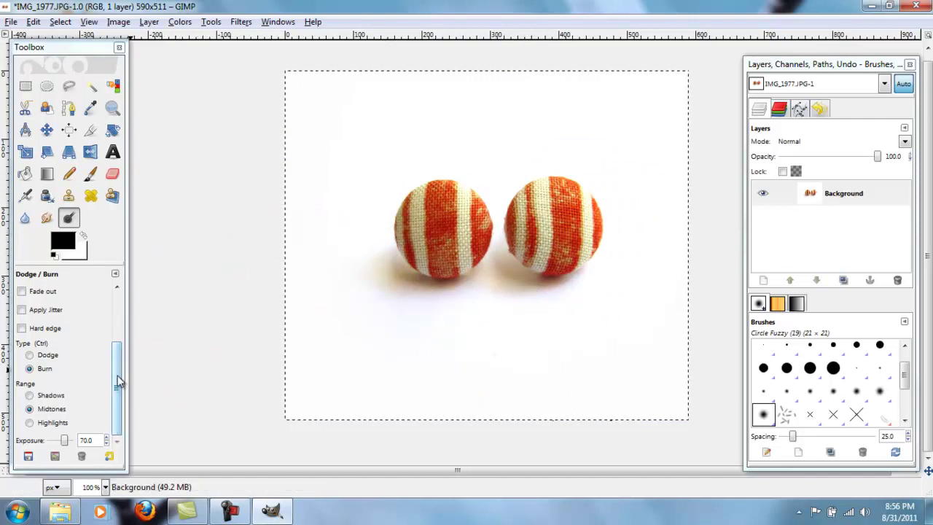
Switch Dodge/Burn back to Dodge and lighten the background down the right edge.
drag(118, 378, 121, 310)
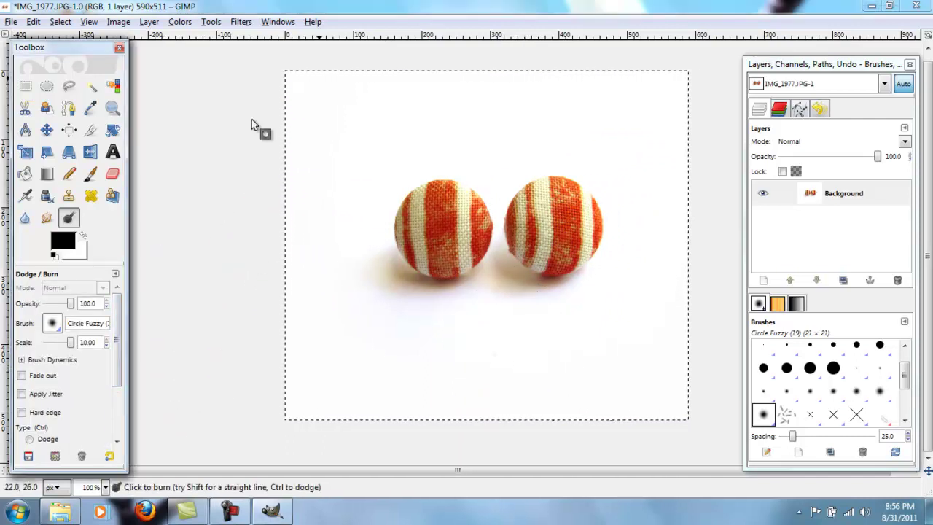
scroll(119, 350, down, 3)
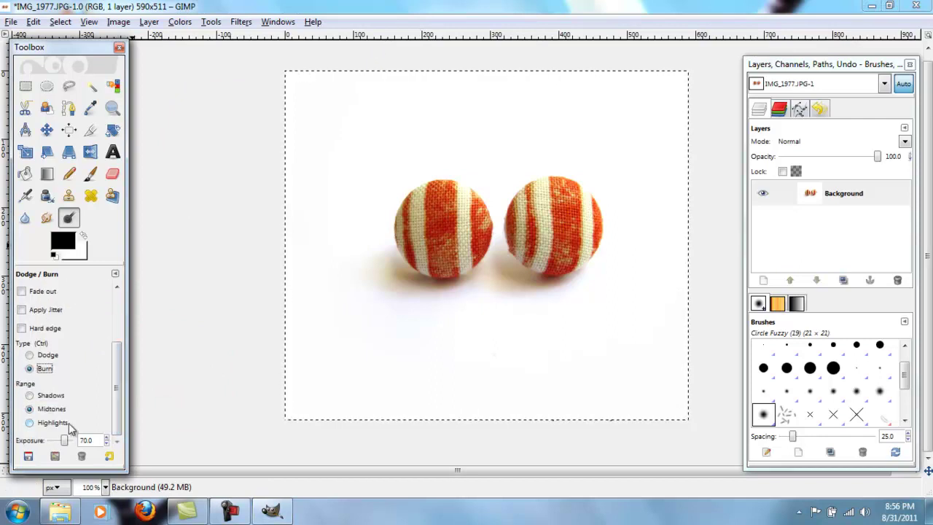
click(44, 355)
scroll(119, 375, up, 5)
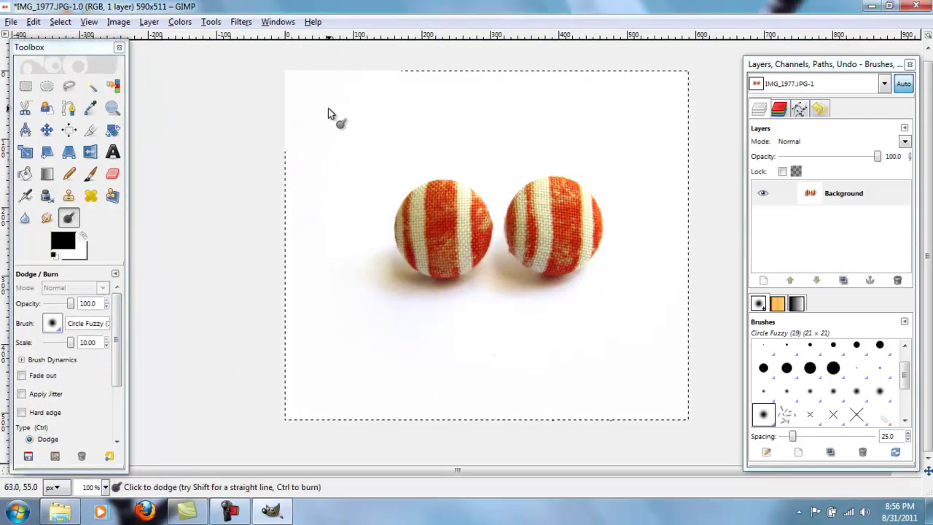
drag(673, 86, 685, 400)
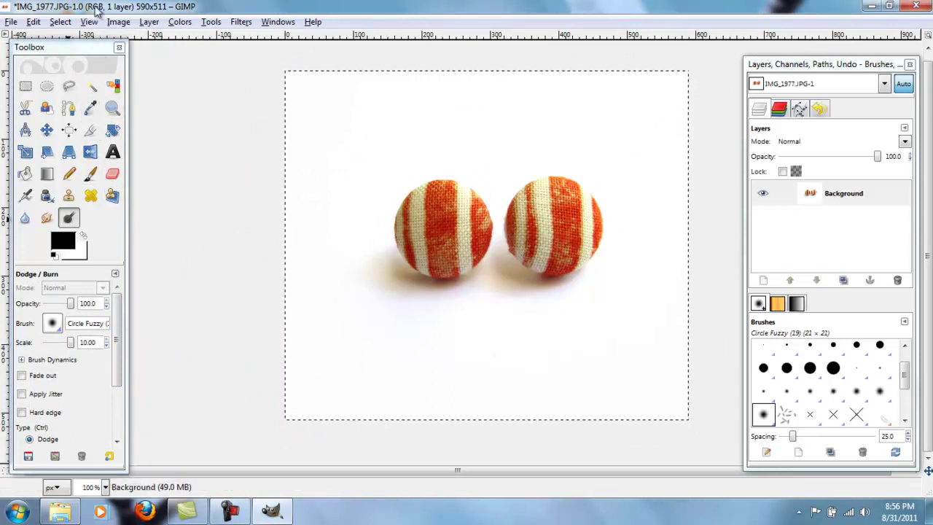
click(116, 22)
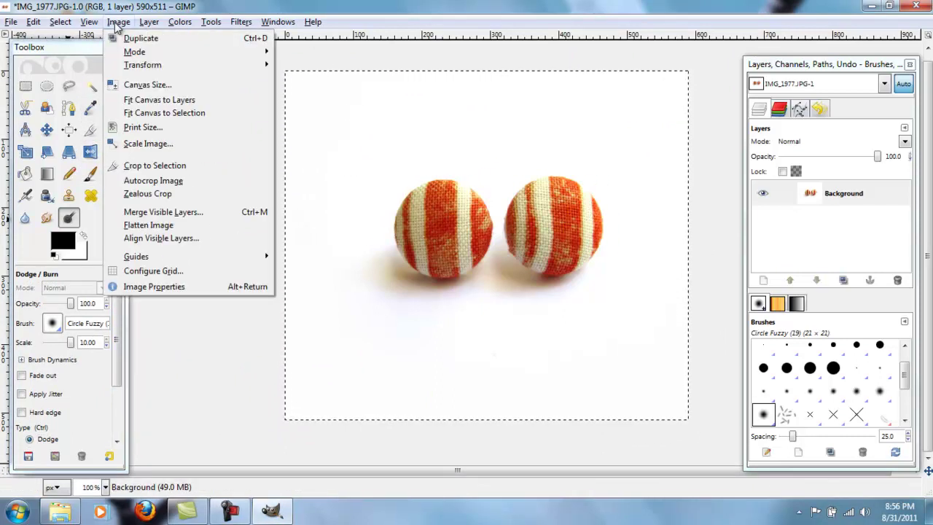
click(172, 165)
click(26, 87)
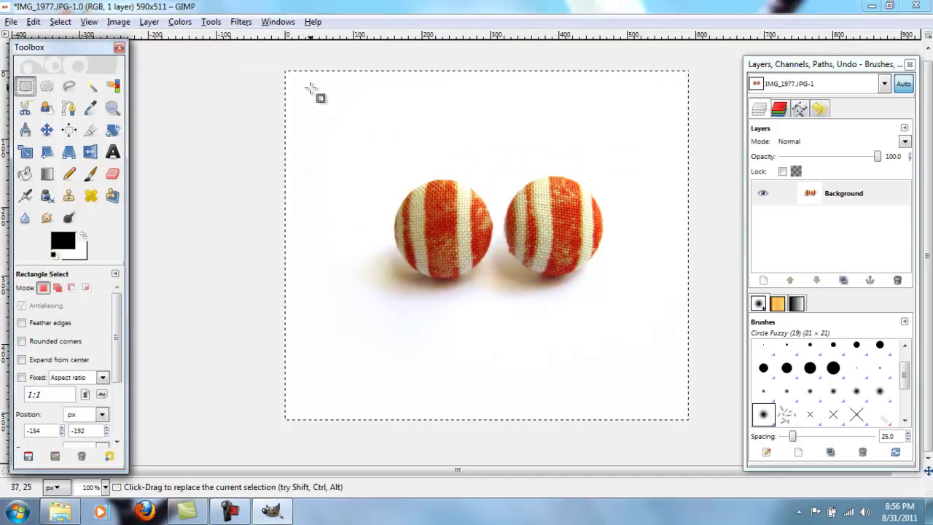
mouse_move(312, 89)
mouse_down()
mouse_move(572, 365)
mouse_move(682, 375)
mouse_move(655, 377)
mouse_move(685, 407)
mouse_move(304, 87)
mouse_up()
click(118, 22)
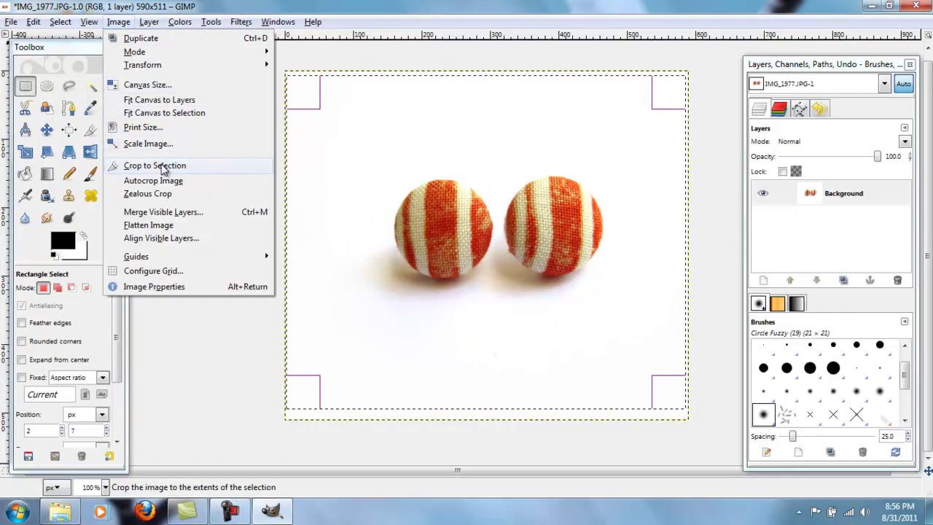
click(179, 21)
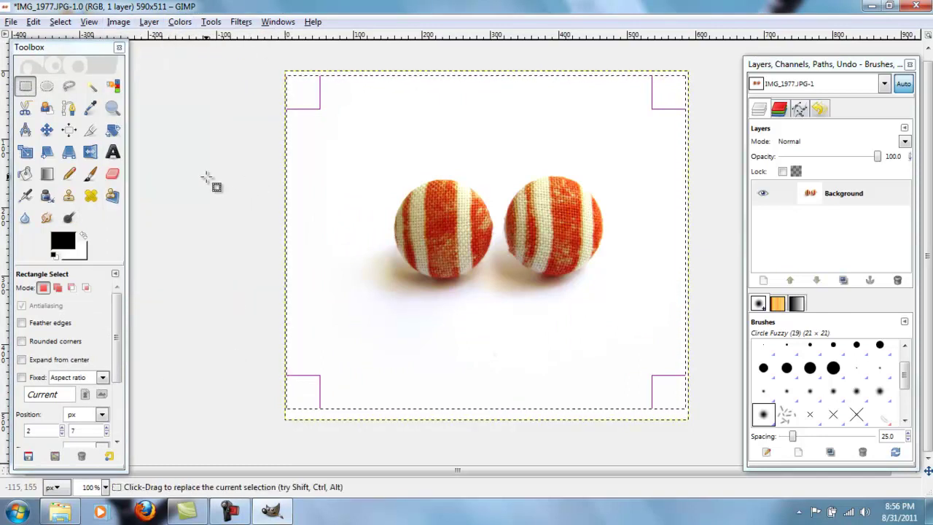
click(201, 184)
click(120, 21)
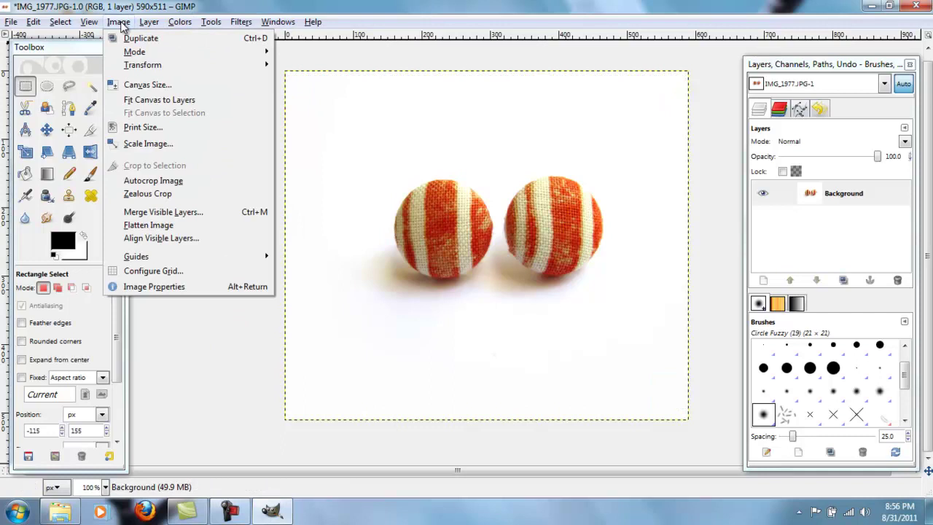
click(145, 143)
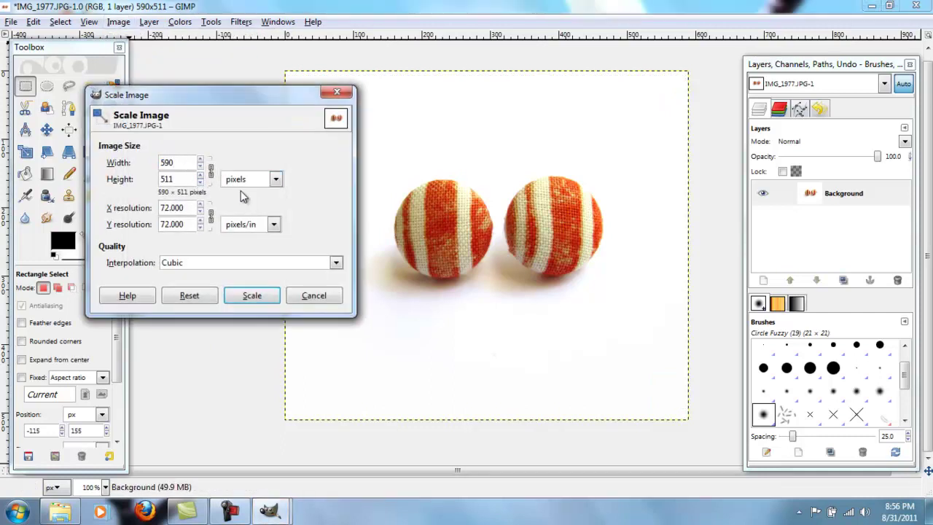
click(260, 295)
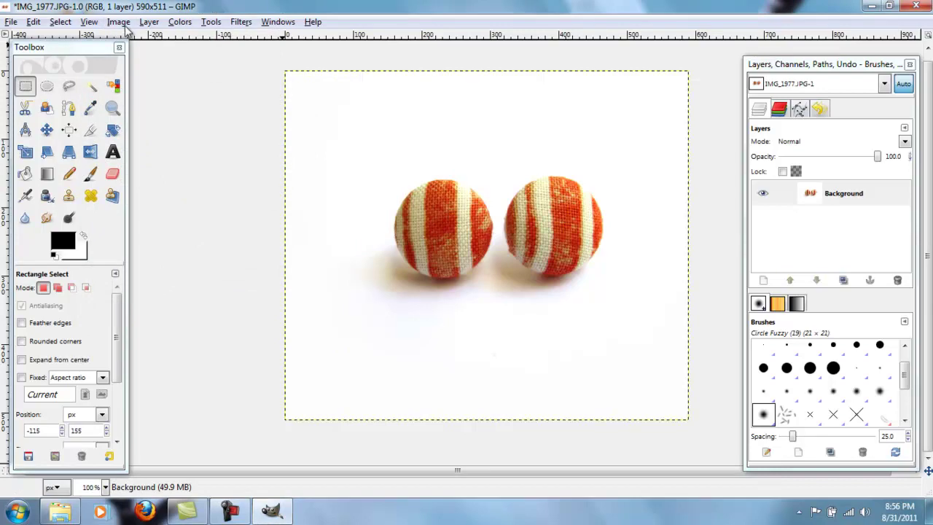
click(183, 23)
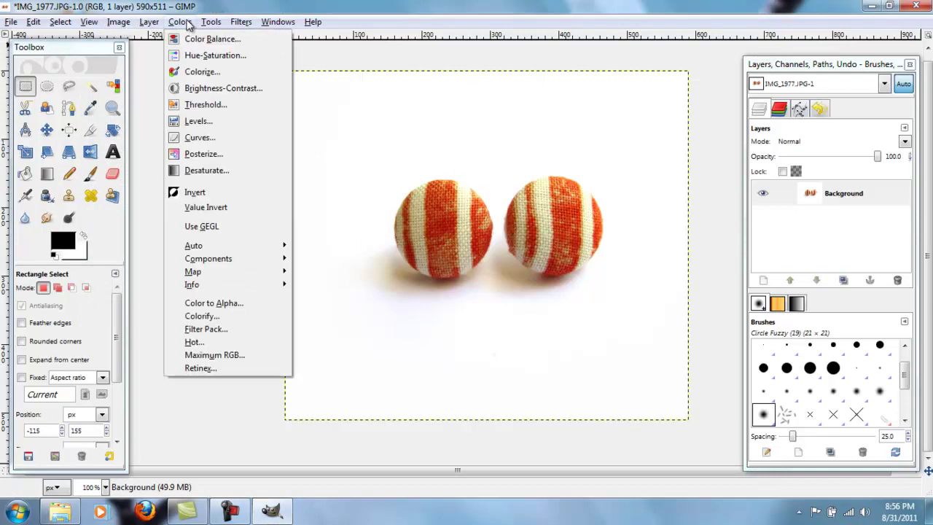
click(191, 121)
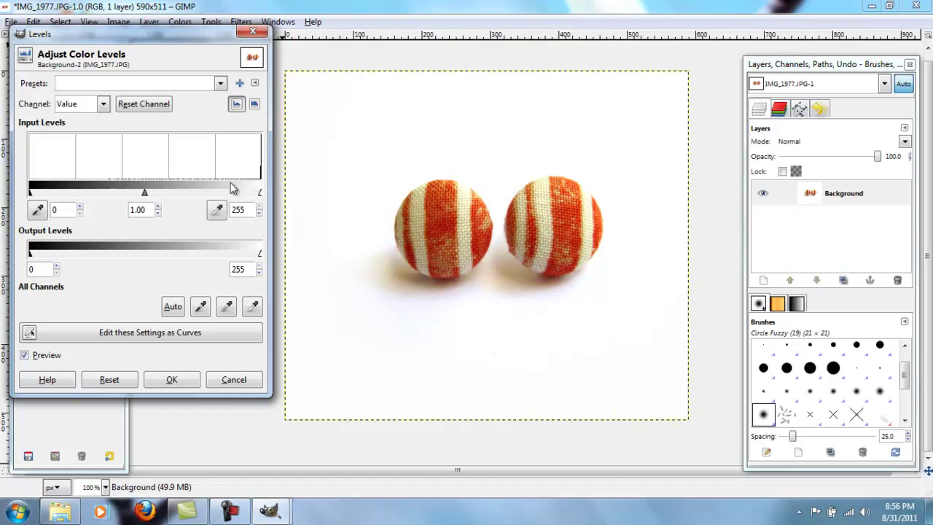
drag(259, 194, 303, 195)
click(234, 379)
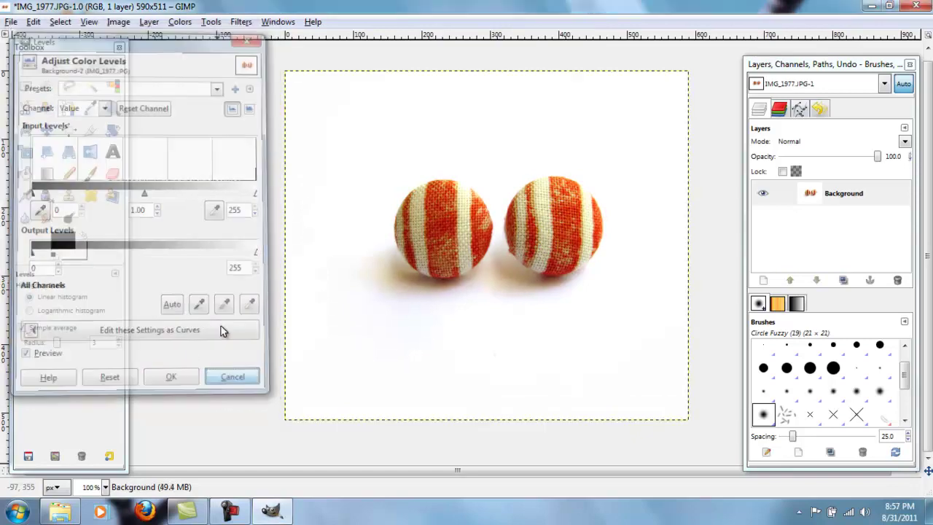
click(180, 21)
click(230, 137)
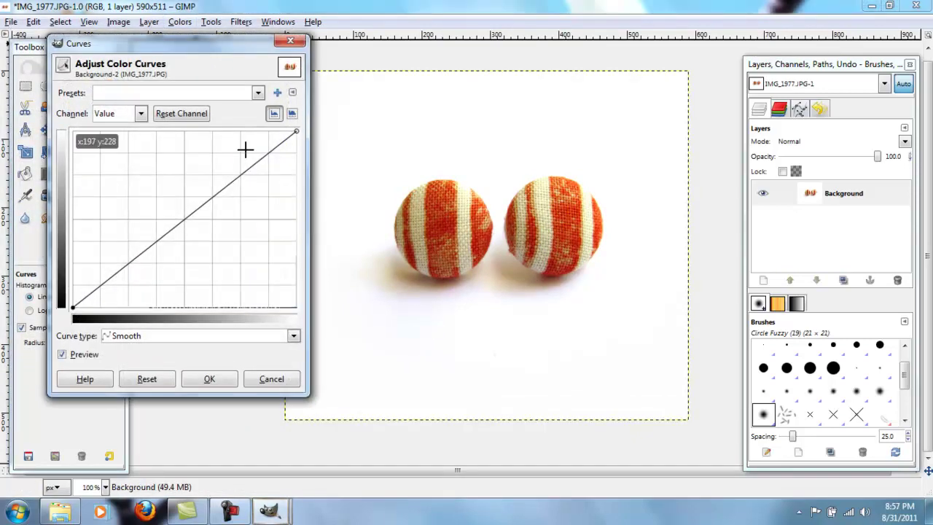
click(251, 153)
click(108, 290)
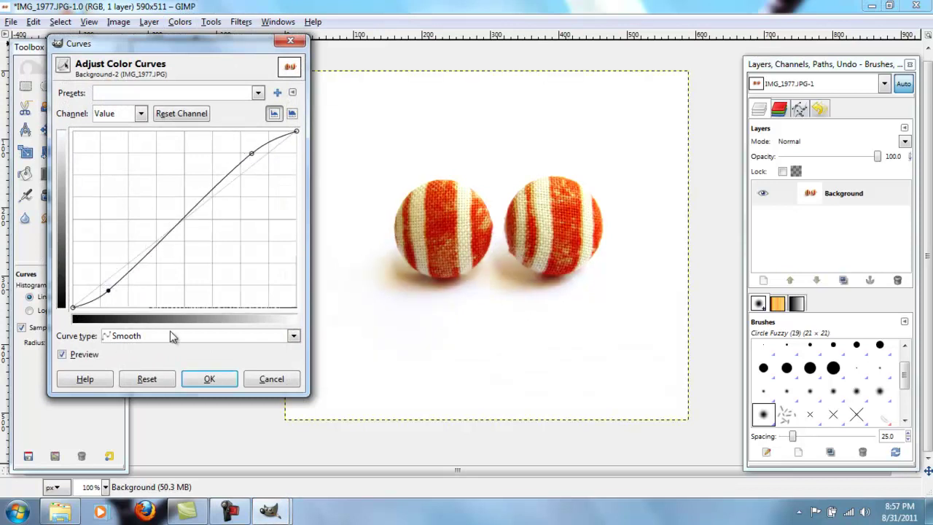
Discard the Curves edit, then preview Brightness 20 and Contrast 10 and cancel.
click(271, 379)
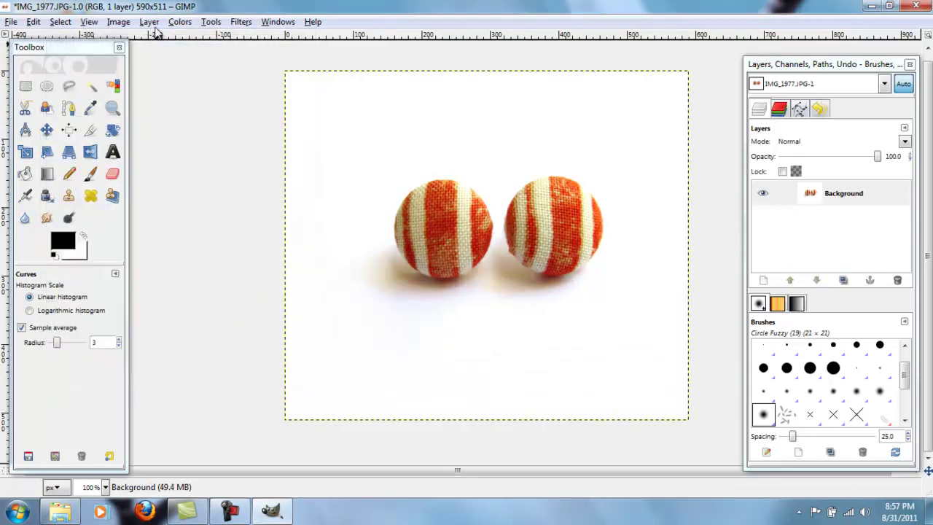
click(180, 22)
click(221, 90)
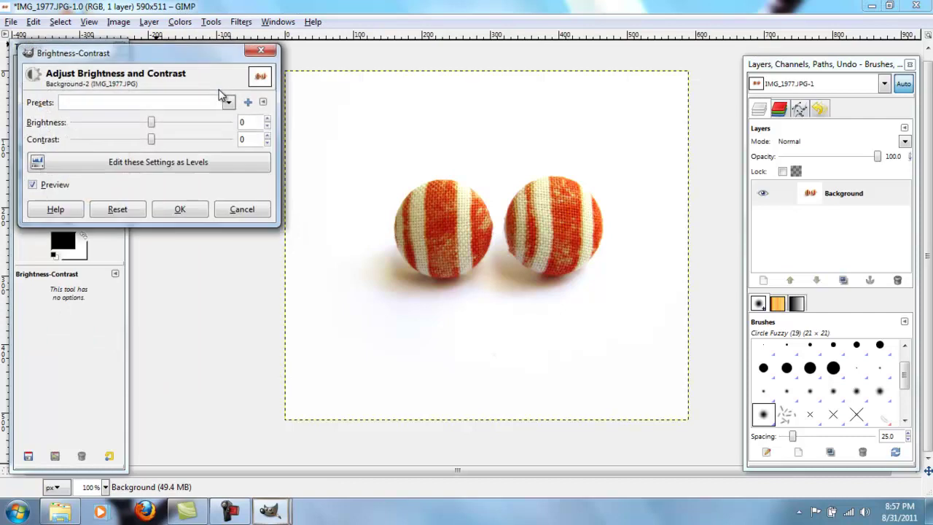
drag(206, 116, 211, 126)
click(209, 141)
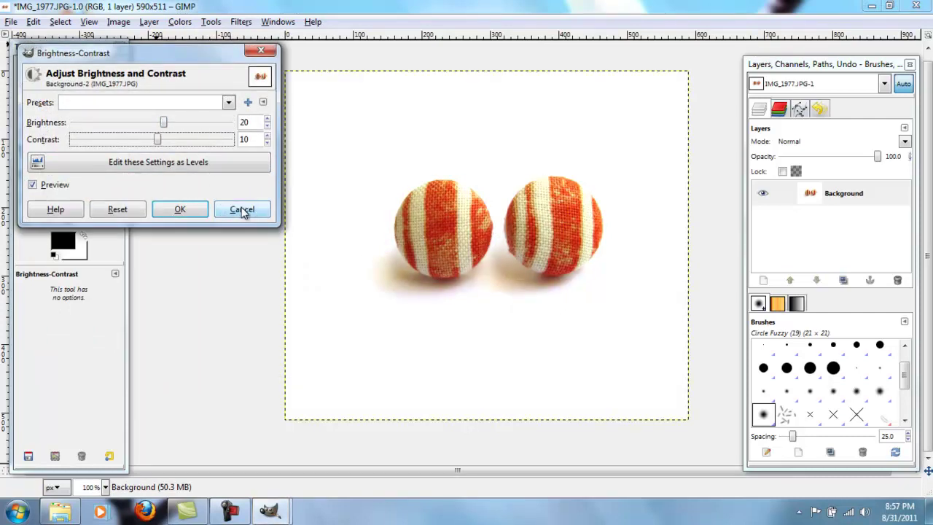
click(243, 210)
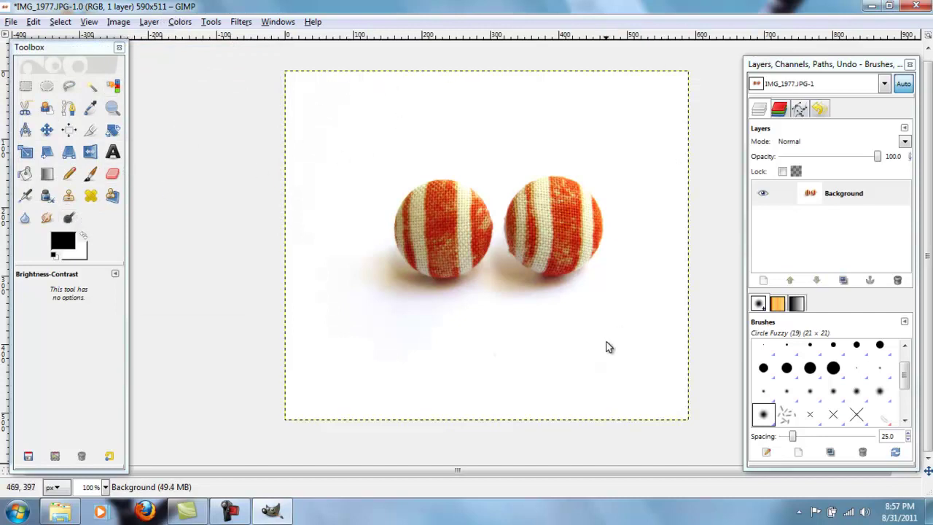
Check the Eraser's brush choices, then return to the Dodge/Burn tool.
click(69, 219)
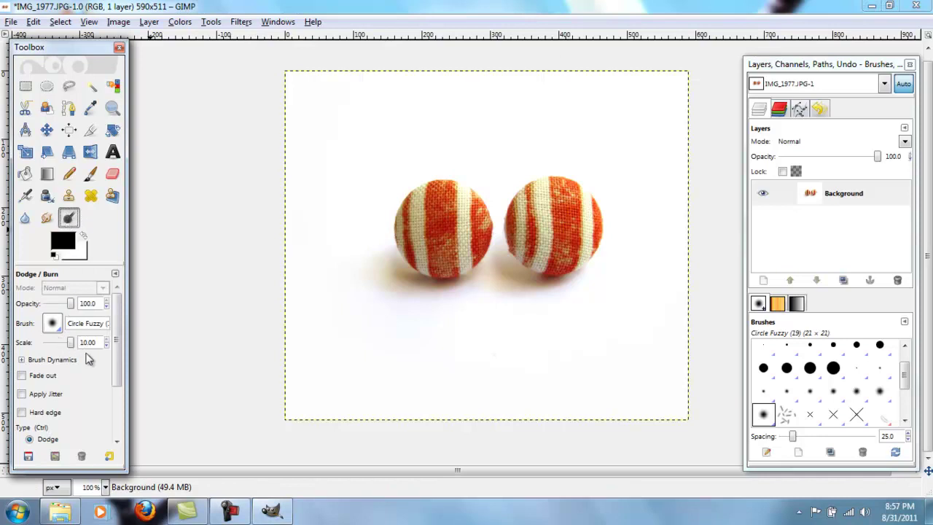
click(113, 174)
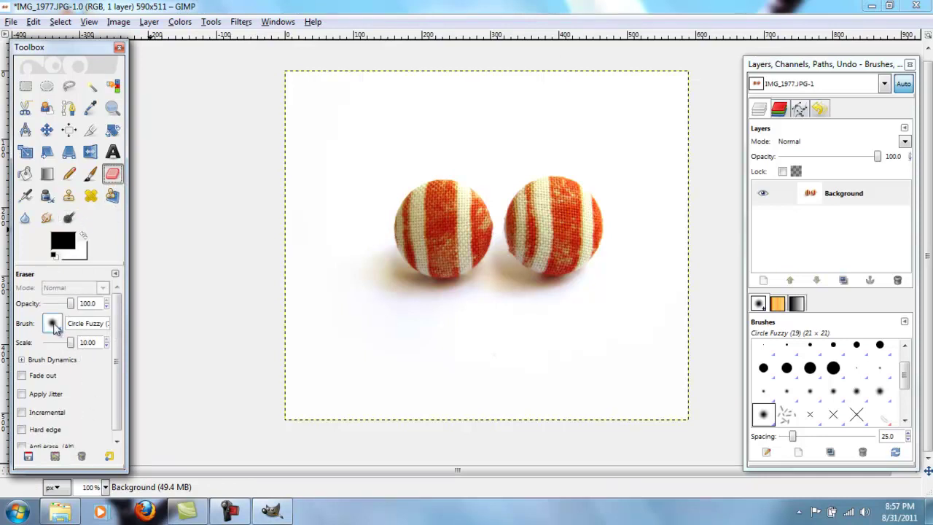
click(53, 324)
click(92, 385)
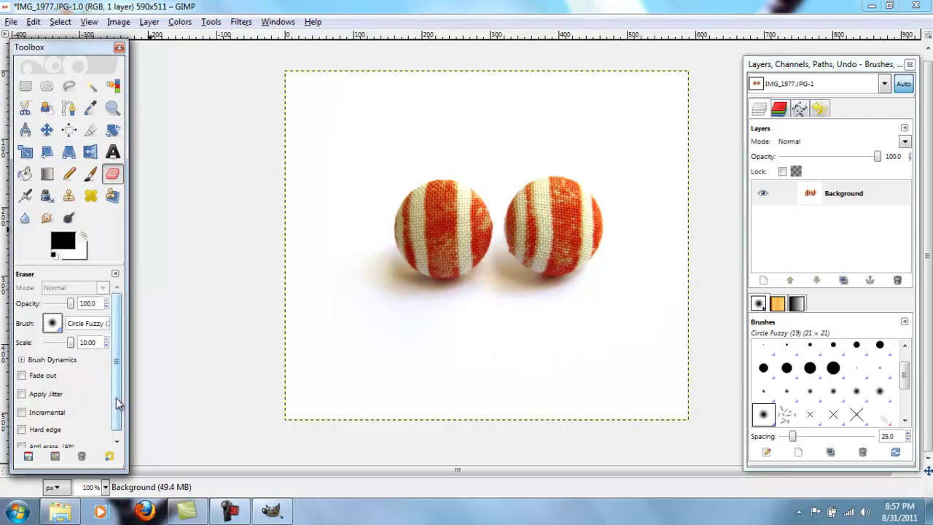
click(67, 221)
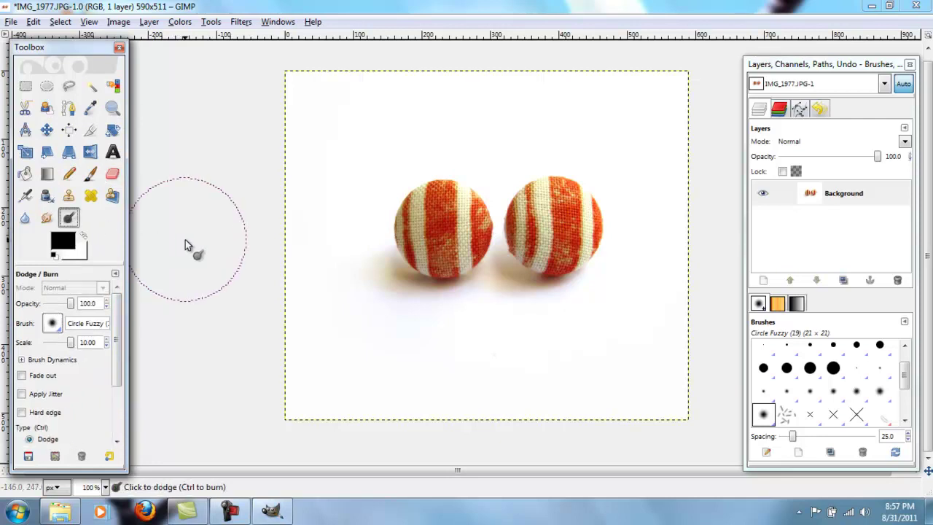
Save a copy named blahblahblah.JPG into Orange stripes with JPEG quality 95.
click(11, 21)
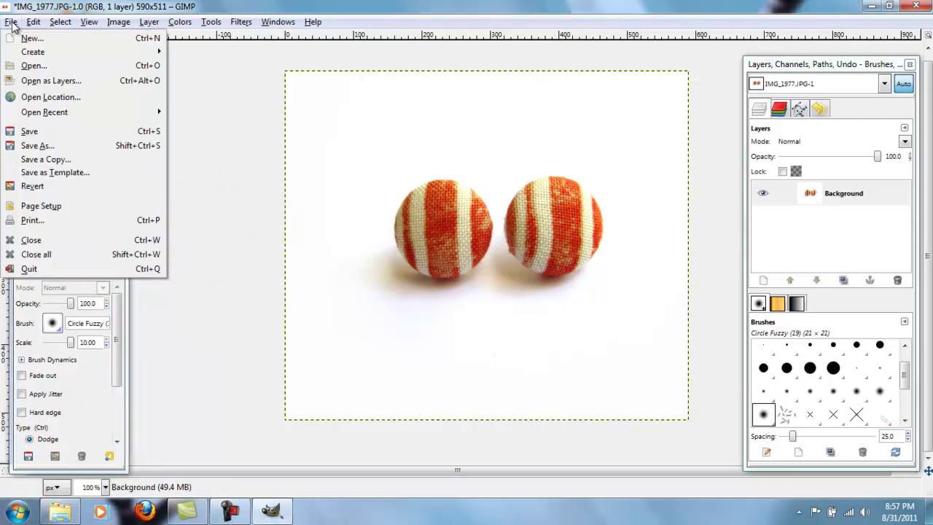
click(59, 148)
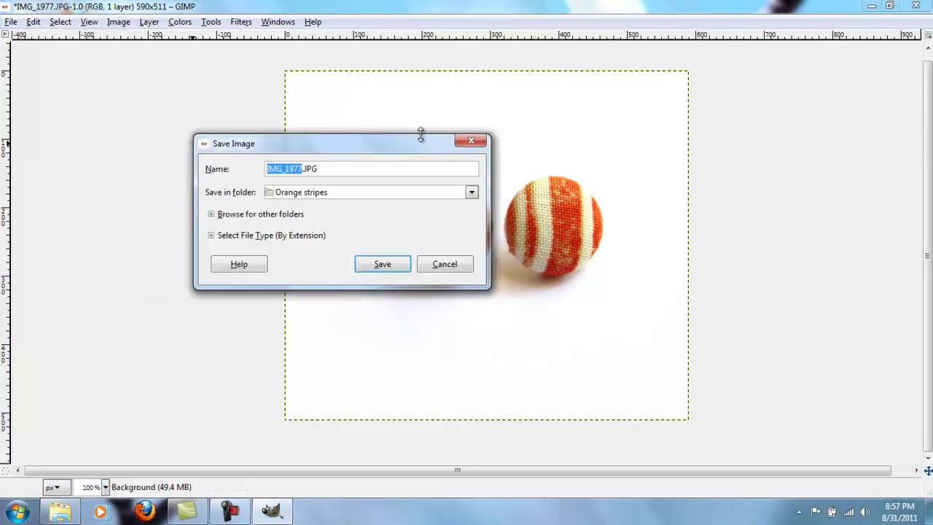
text(blahblahblah)
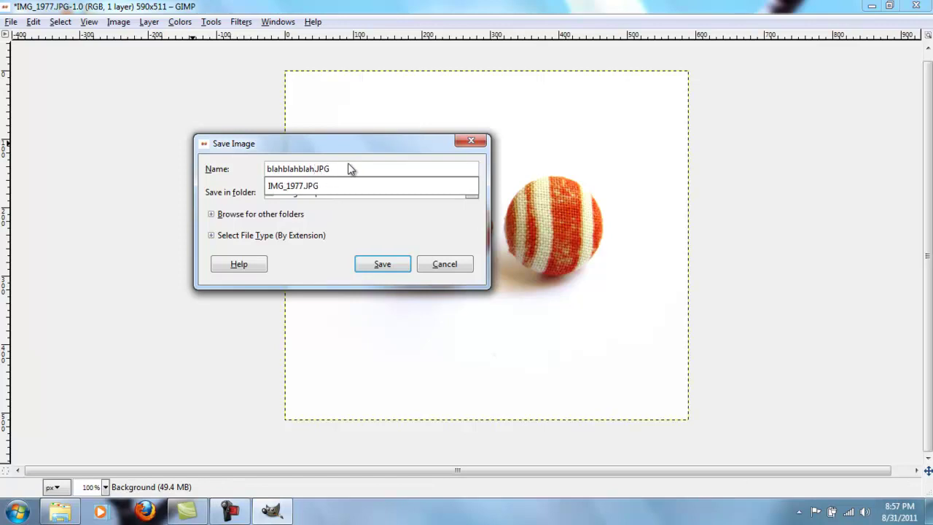
click(391, 268)
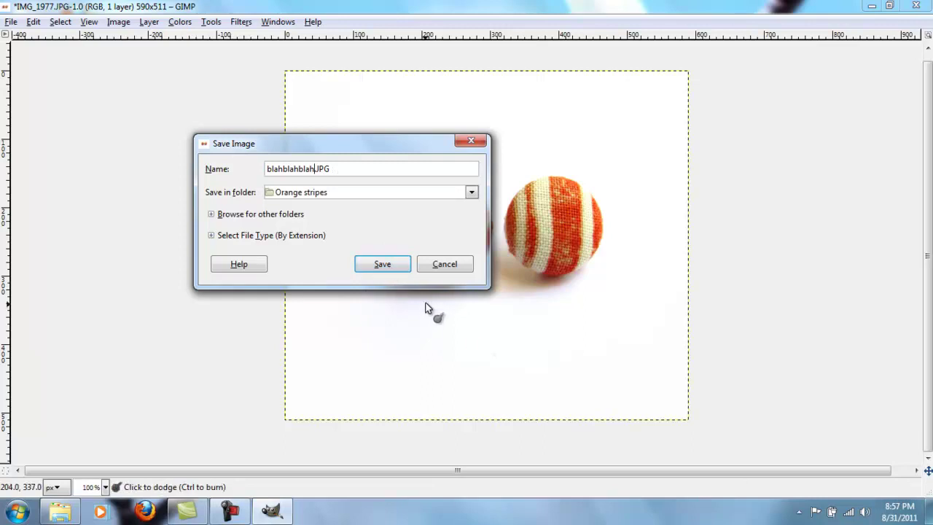
click(392, 268)
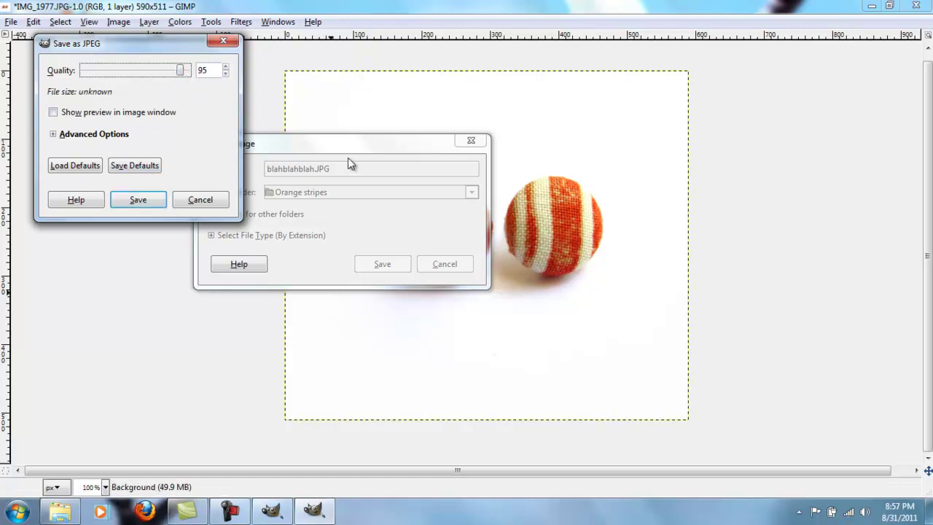
click(137, 200)
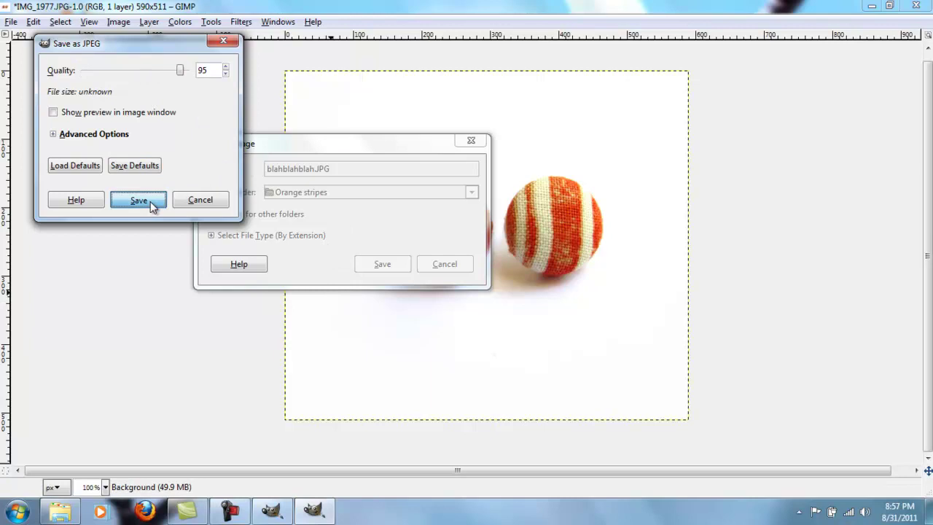